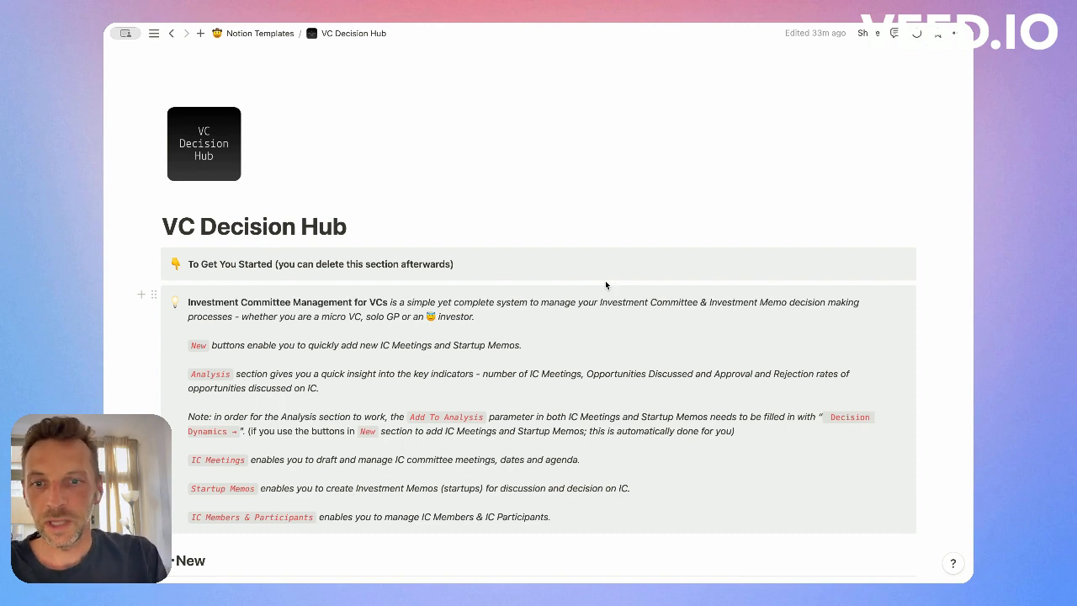
- Review the VC Decision Hub page from the introduction through Analysis, IC Meetings and Startup Memos to IC Members & Participants
scroll(280, 347, "down", 2)
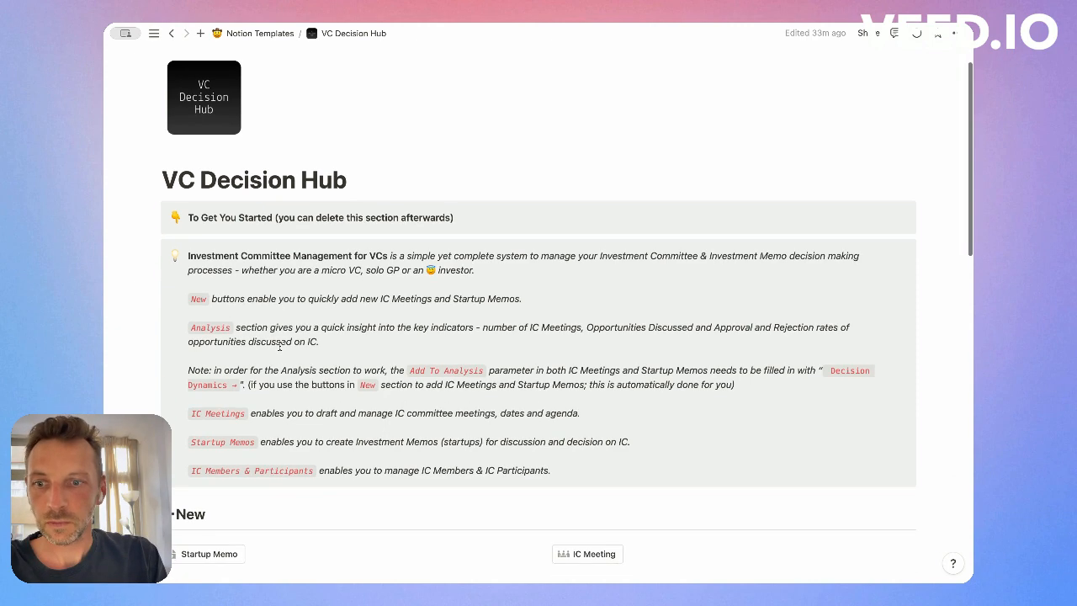
scroll(280, 347, "down", 3)
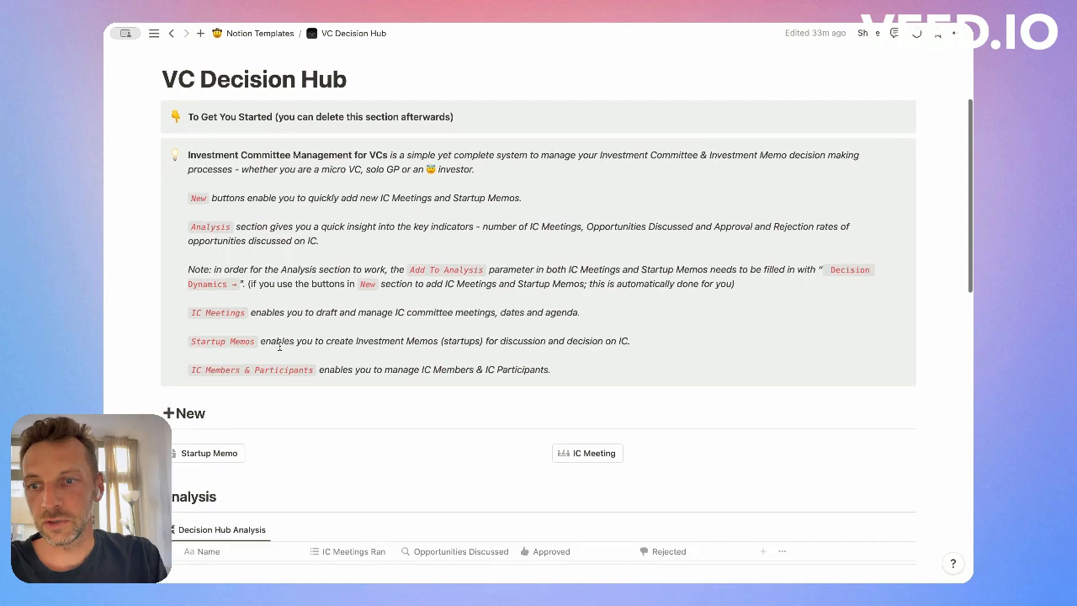
scroll(279, 346, "down", 4)
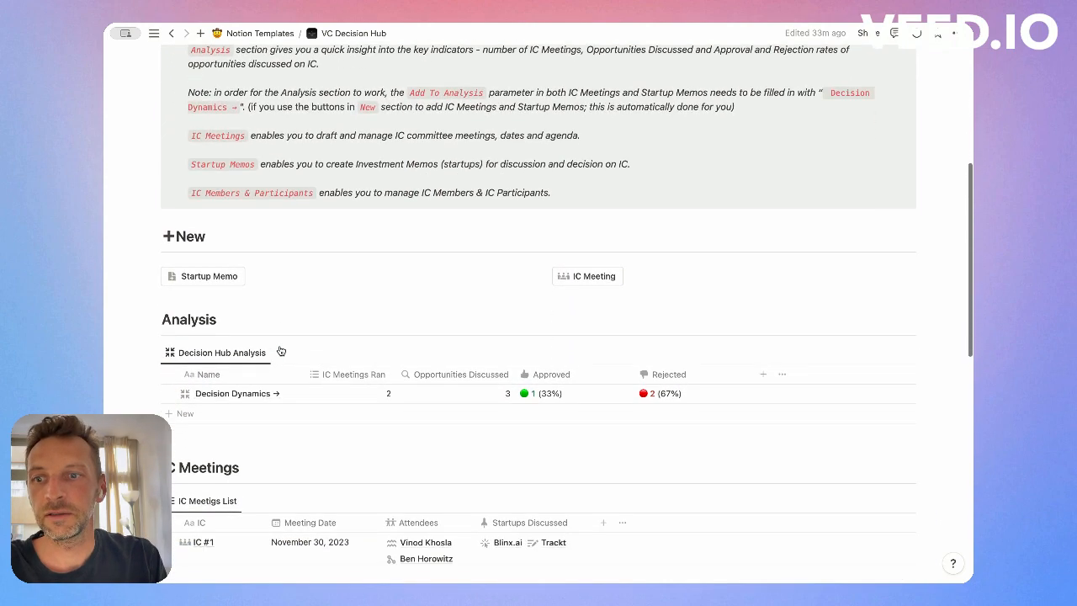
scroll(280, 352, "down", 1)
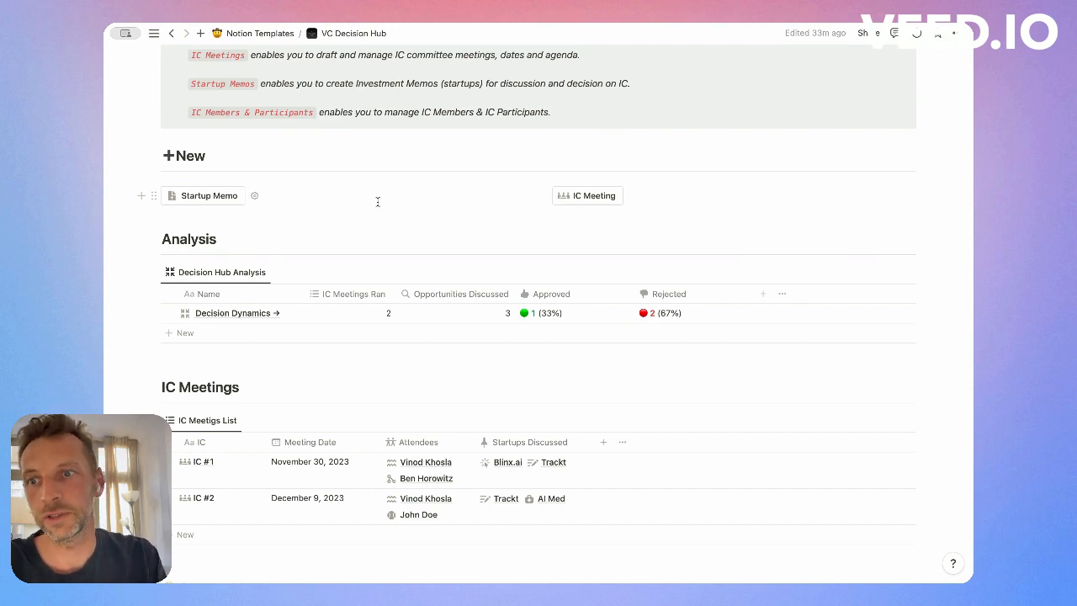
scroll(463, 213, "down", 1)
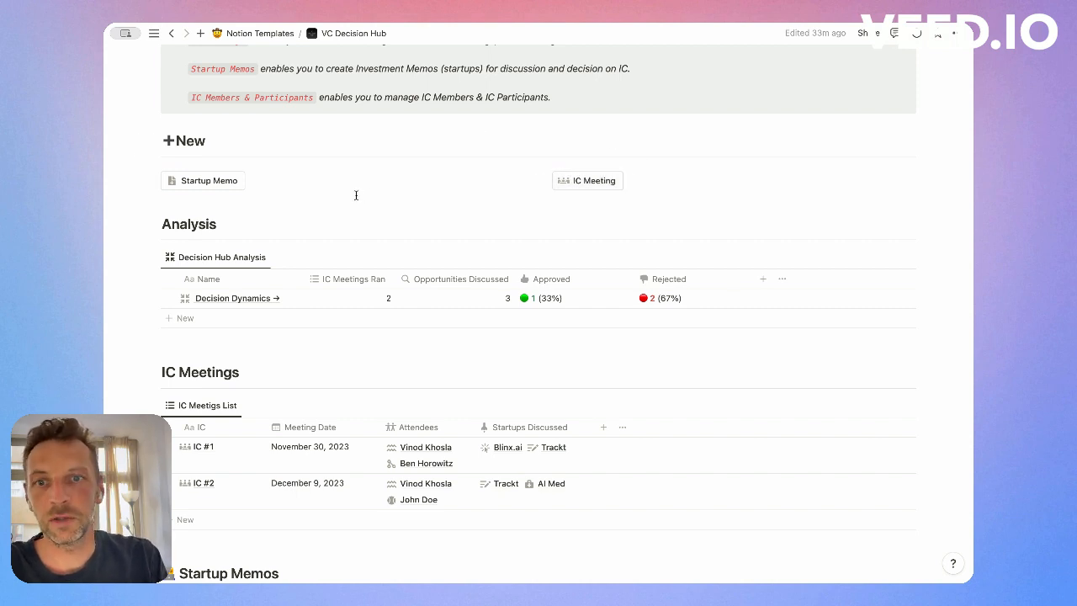
scroll(305, 177, "down", 1)
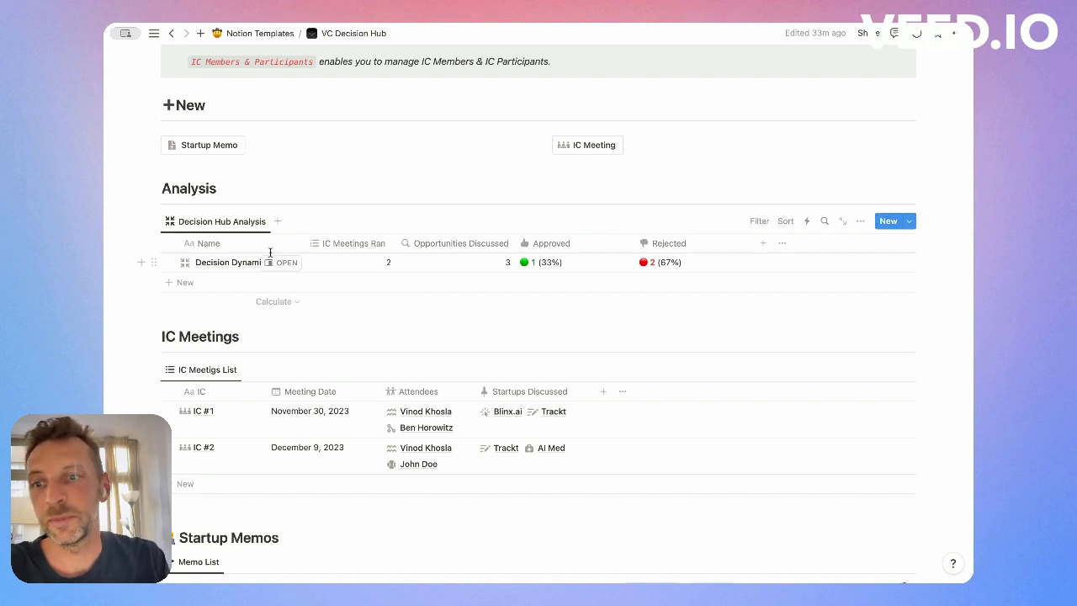
scroll(270, 253, "down", 4)
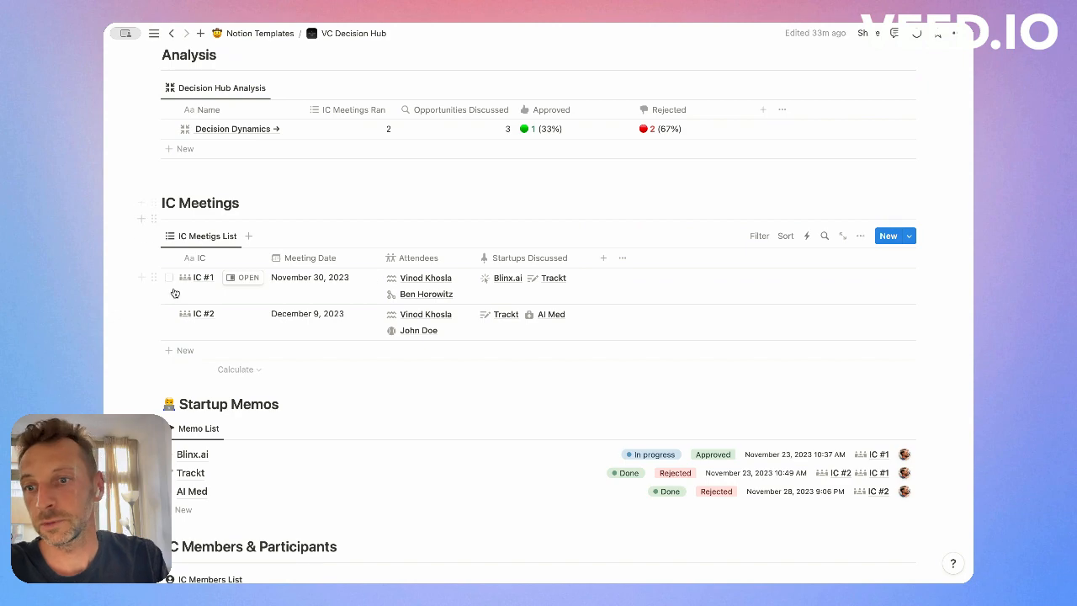
scroll(181, 299, "down", 2)
scroll(251, 268, "down", 2)
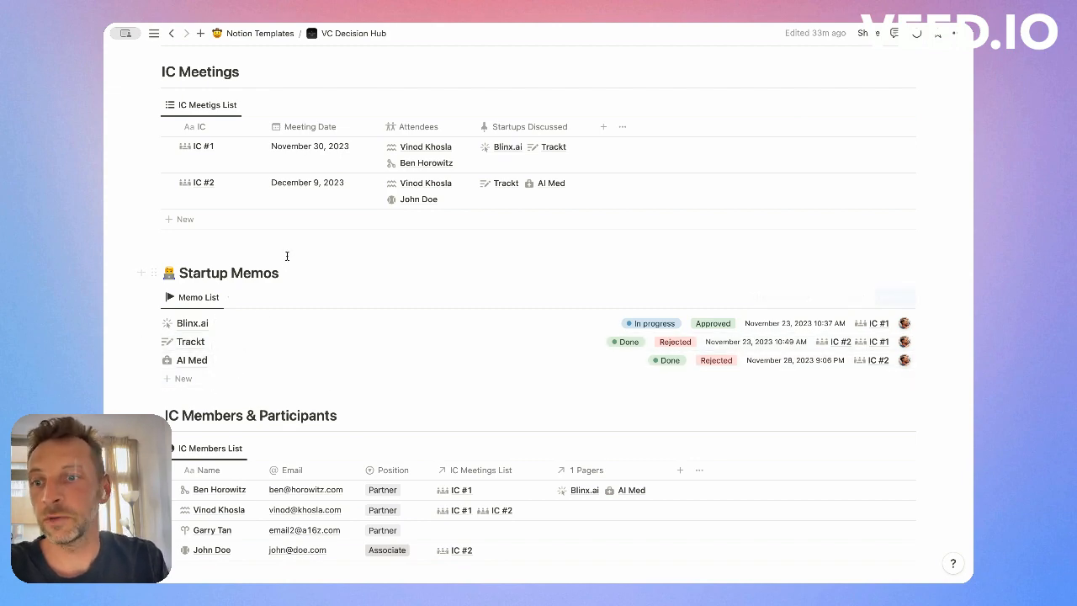
scroll(287, 255, "down", 3)
scroll(287, 256, "down", 2)
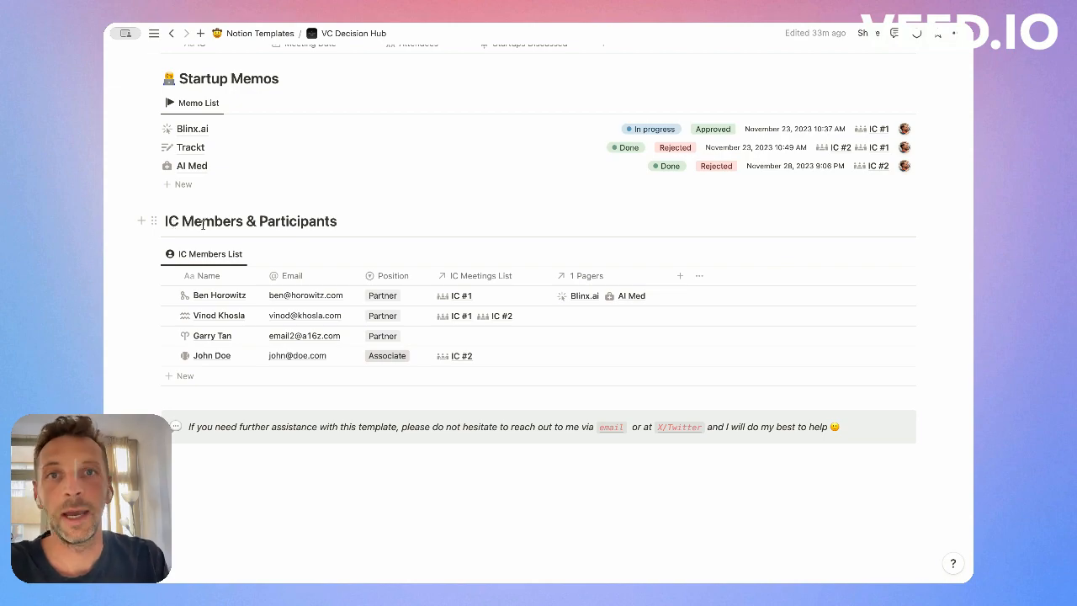
- Create a new startup memo from the hub's New section
scroll(254, 227, "up", 10)
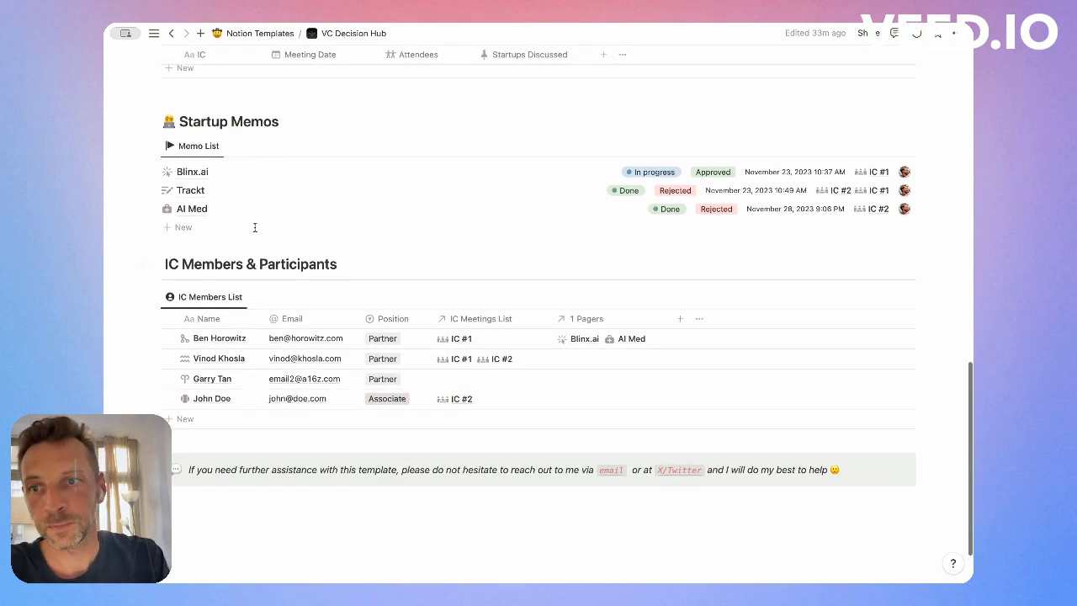
scroll(255, 232, "up", 2)
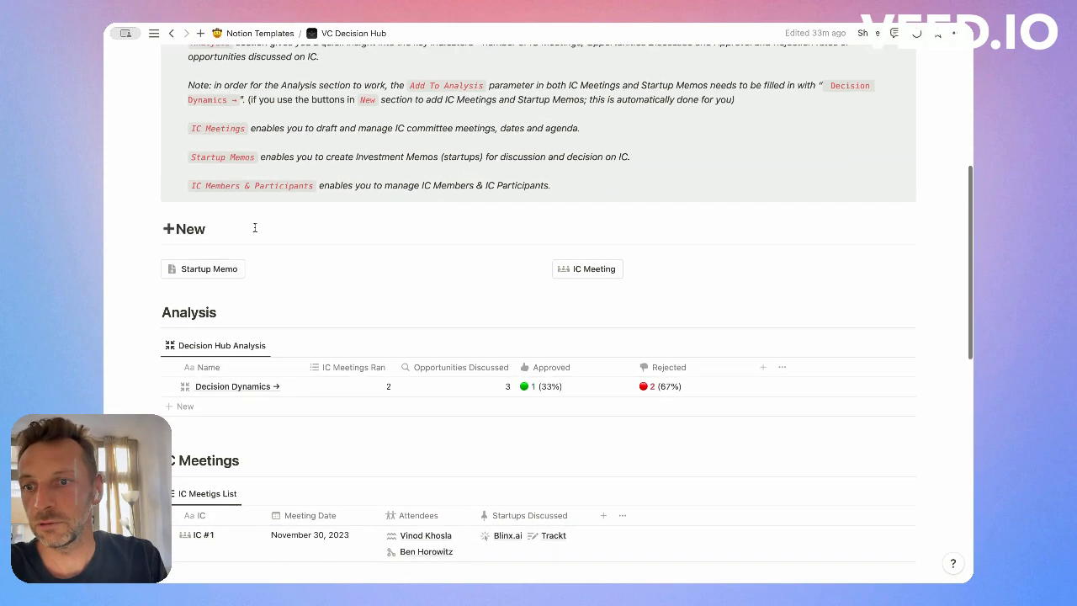
scroll(286, 248, "down", 1)
scroll(310, 259, "down", 2)
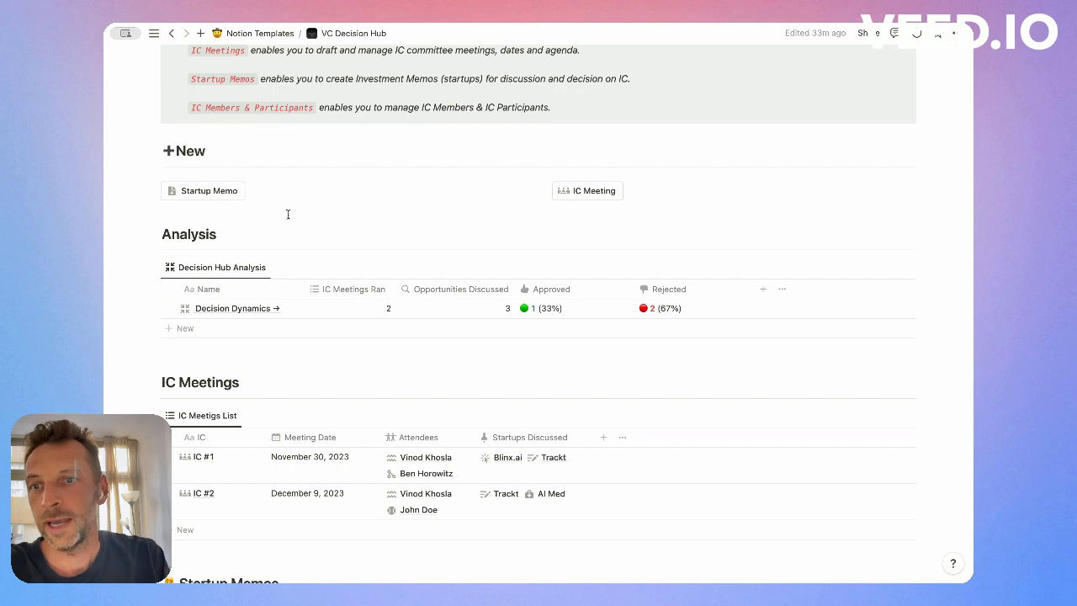
left_click(201, 192)
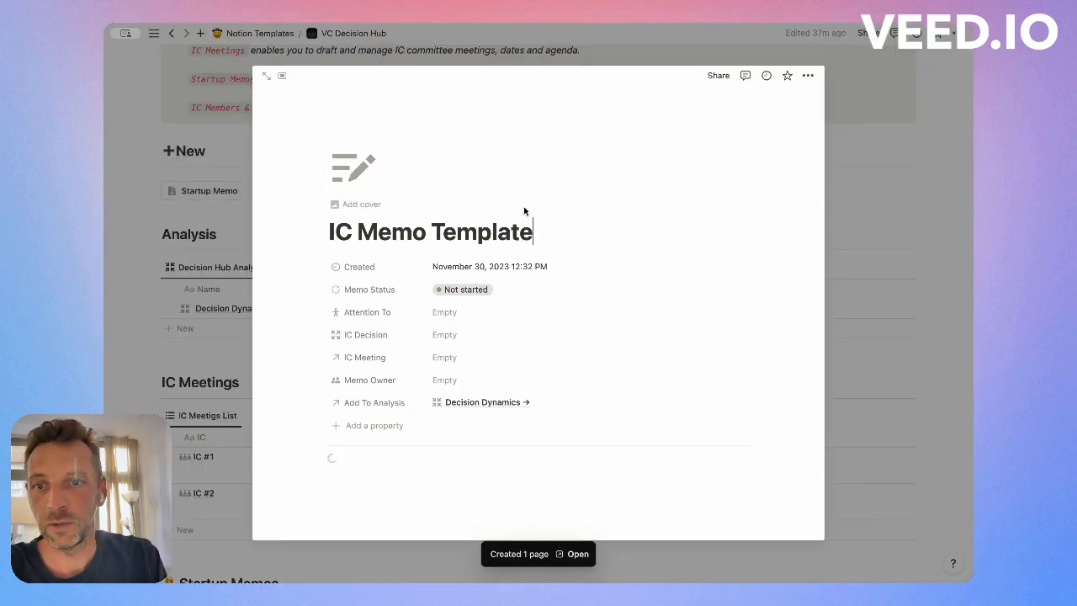
- Examine the available choices for the new memo's Memo Status, Attention To and IC Meeting properties without changing them
scroll(525, 206, "down", 2)
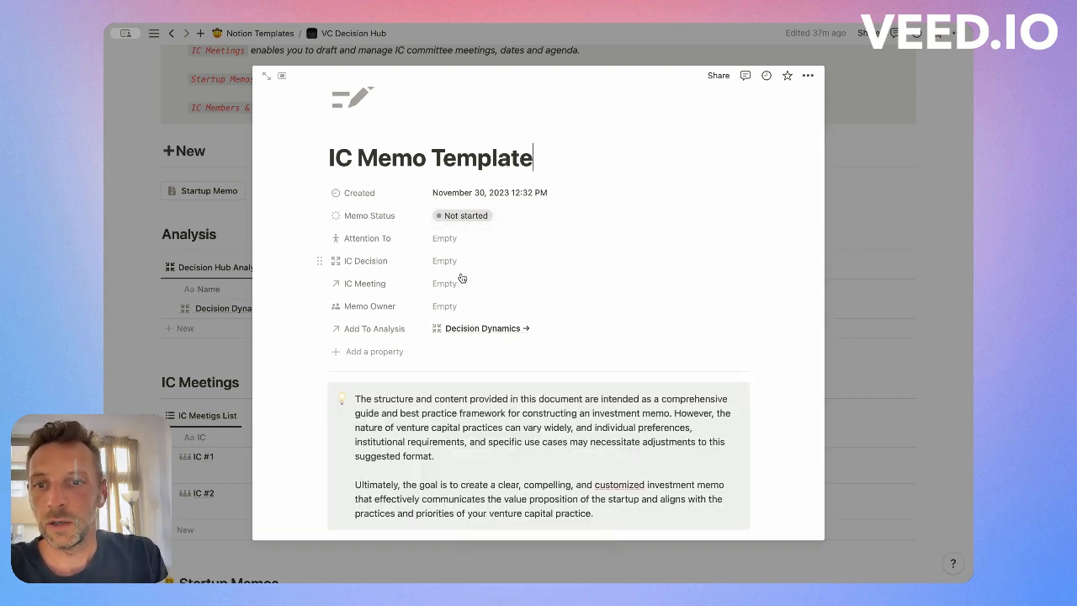
left_click(477, 221)
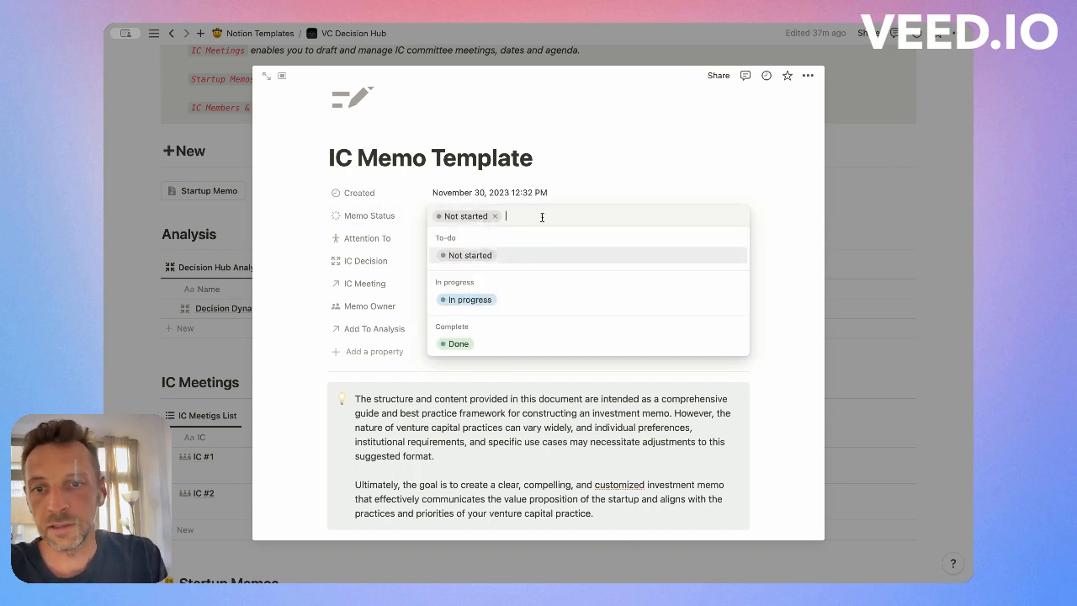
left_click(483, 240)
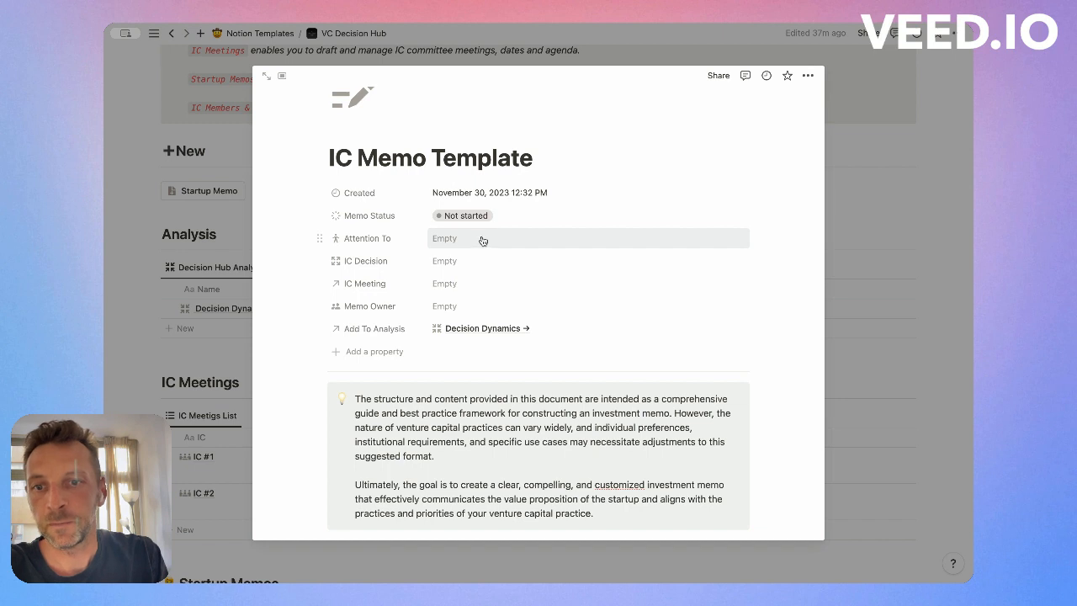
left_click(482, 239)
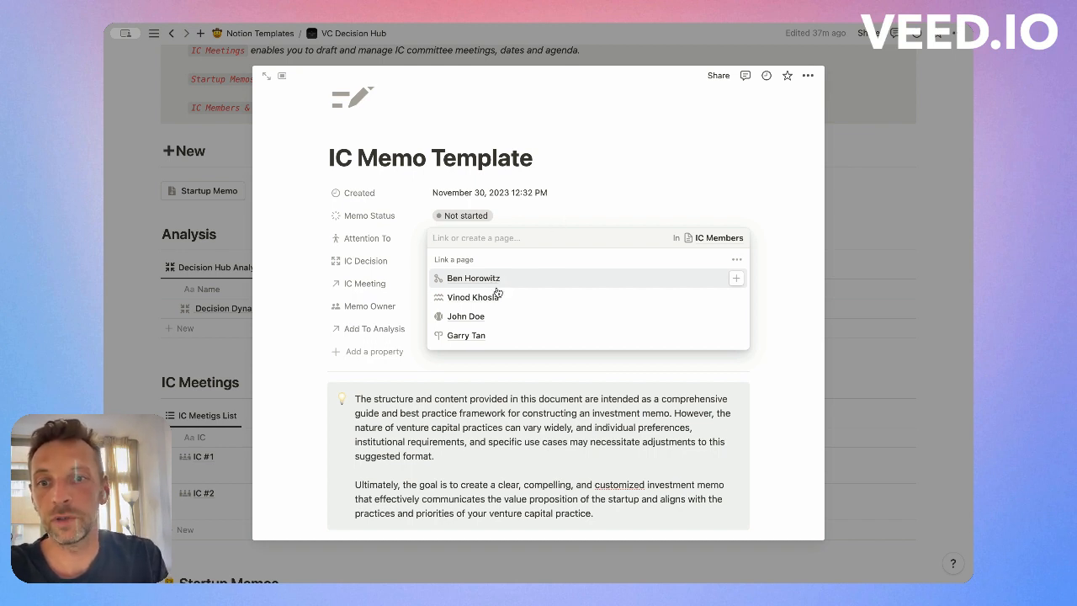
left_click(566, 190)
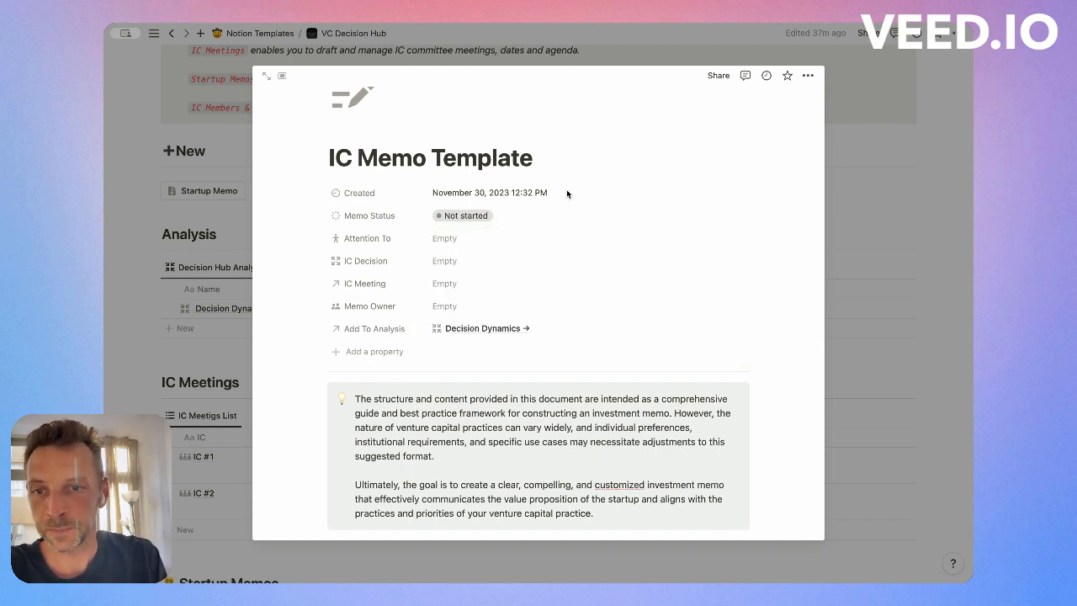
left_click(458, 286)
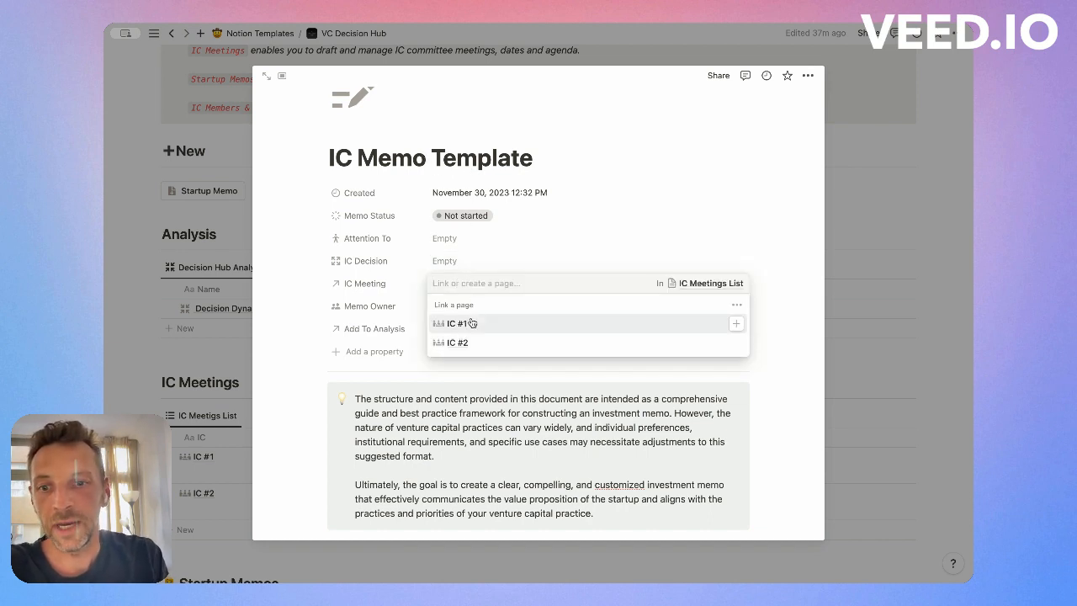
left_click(509, 239)
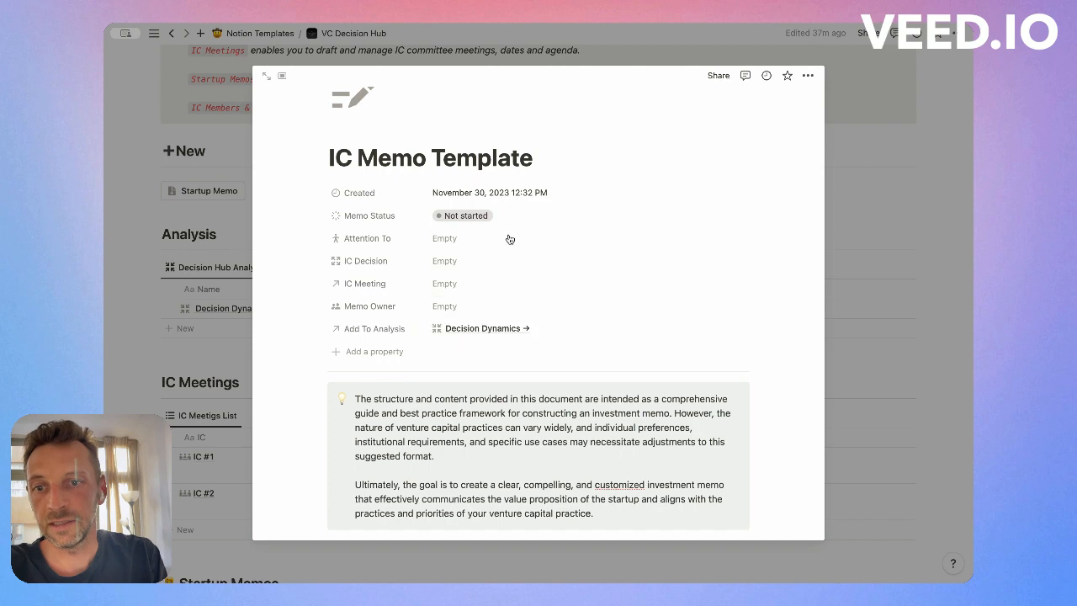
- Assign the first suggested person as the new memo's Memo Owner
scroll(459, 290, "down", 1)
left_click(473, 273)
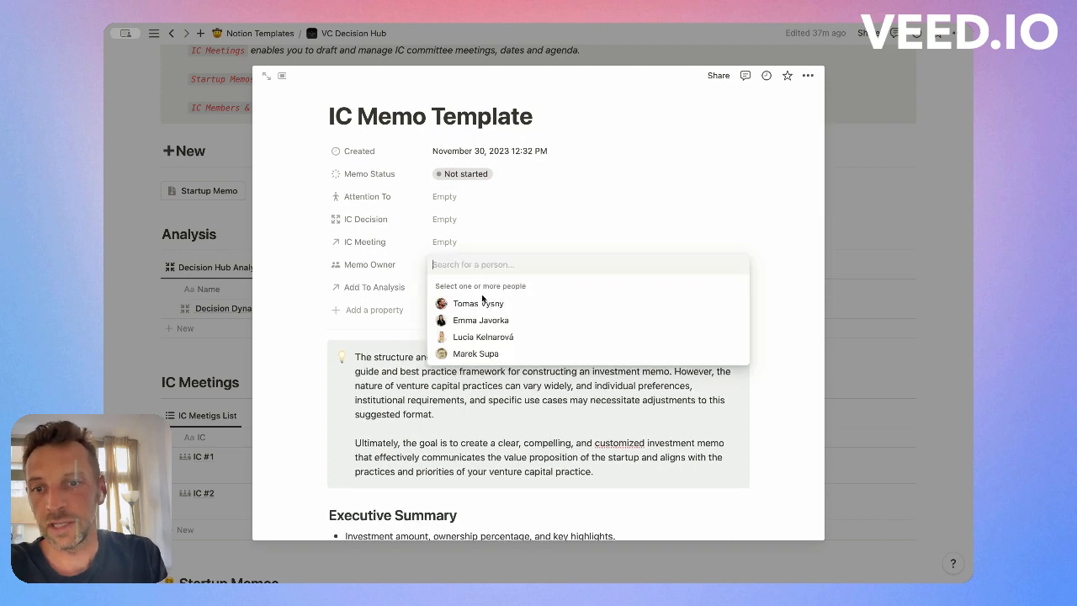
left_click(486, 304)
left_click(494, 220)
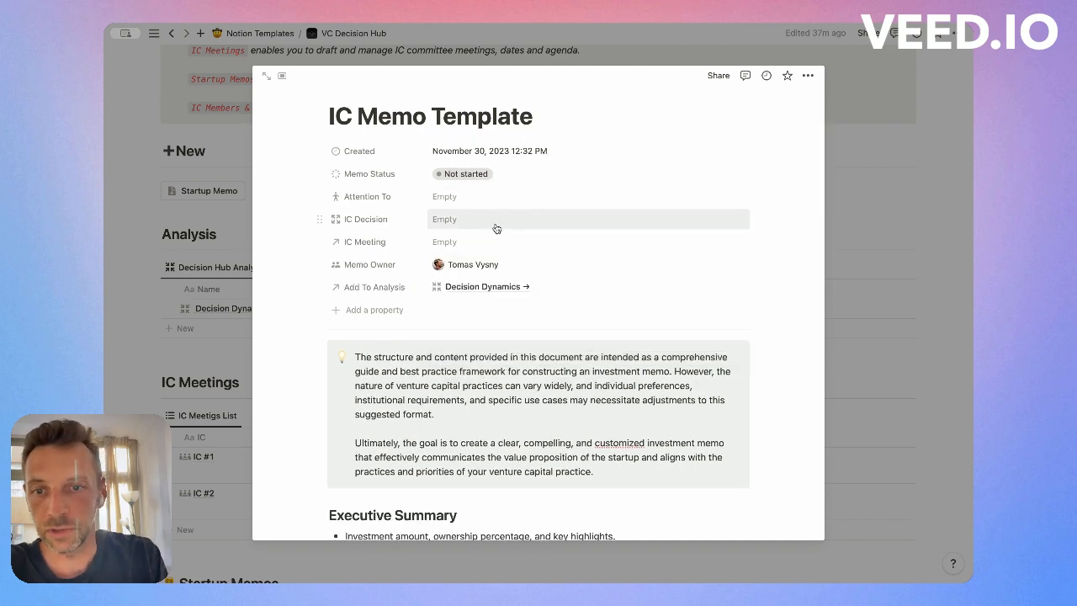
- Read through the memo template's guidance note and its suggested sections from Executive Summary to Appendix
scroll(493, 221, "down", 1)
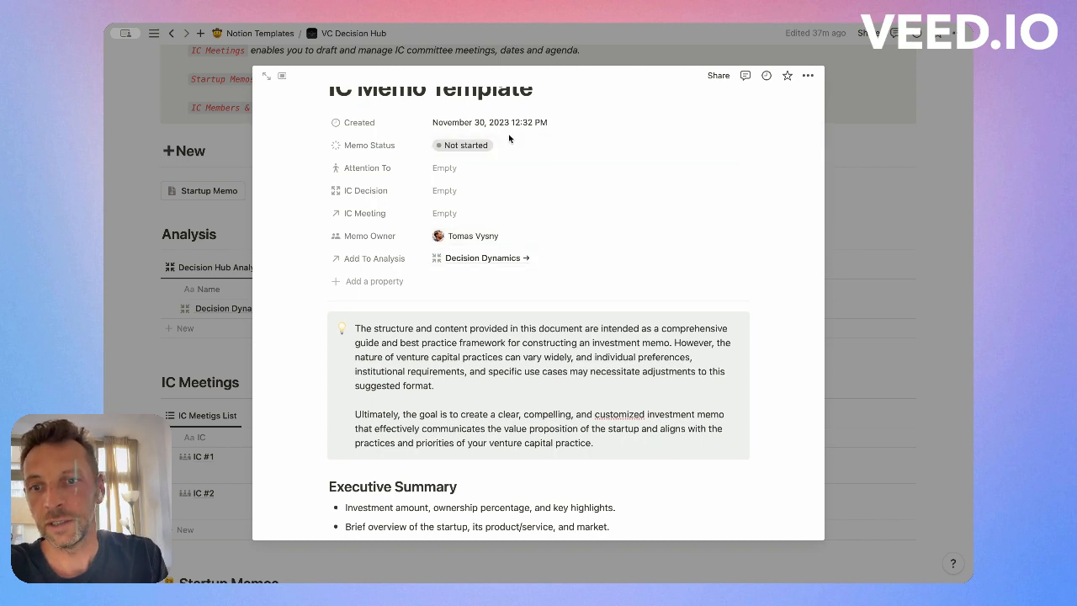
scroll(516, 242, "down", 3)
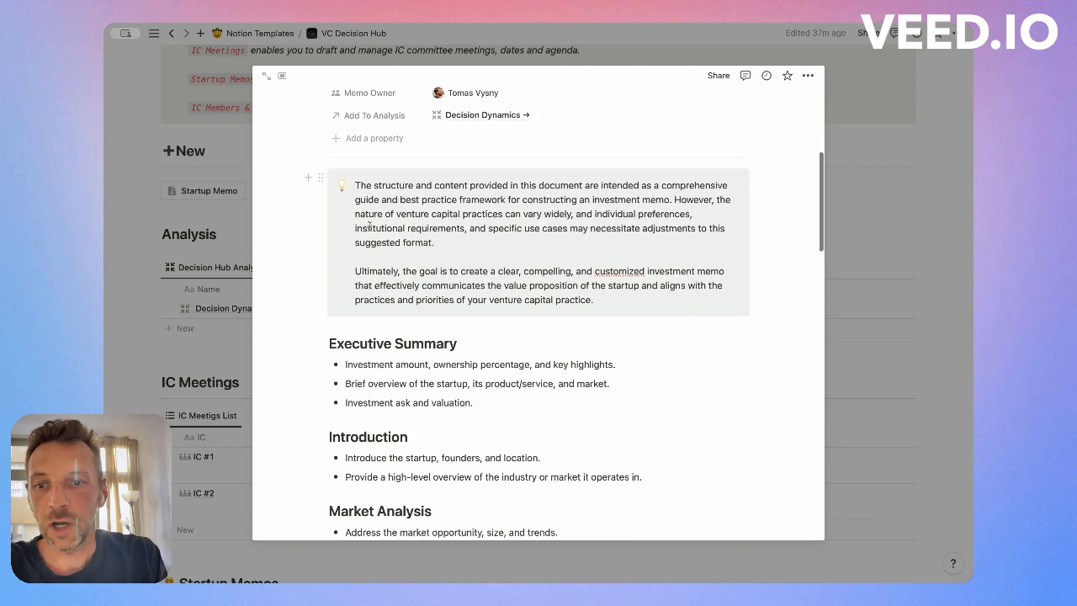
scroll(448, 242, "down", 3)
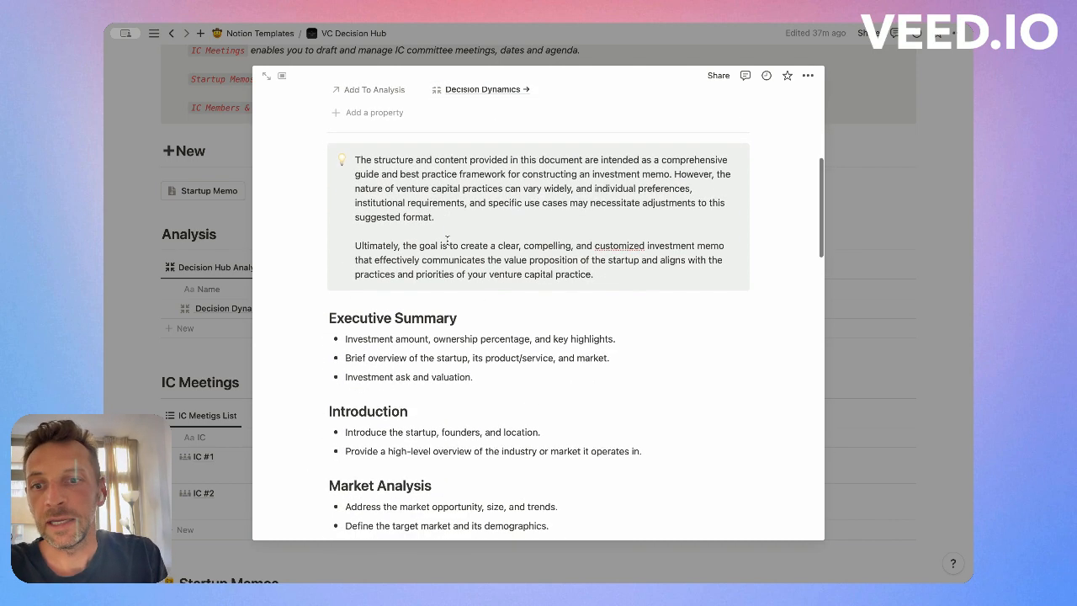
scroll(447, 240, "up", 5)
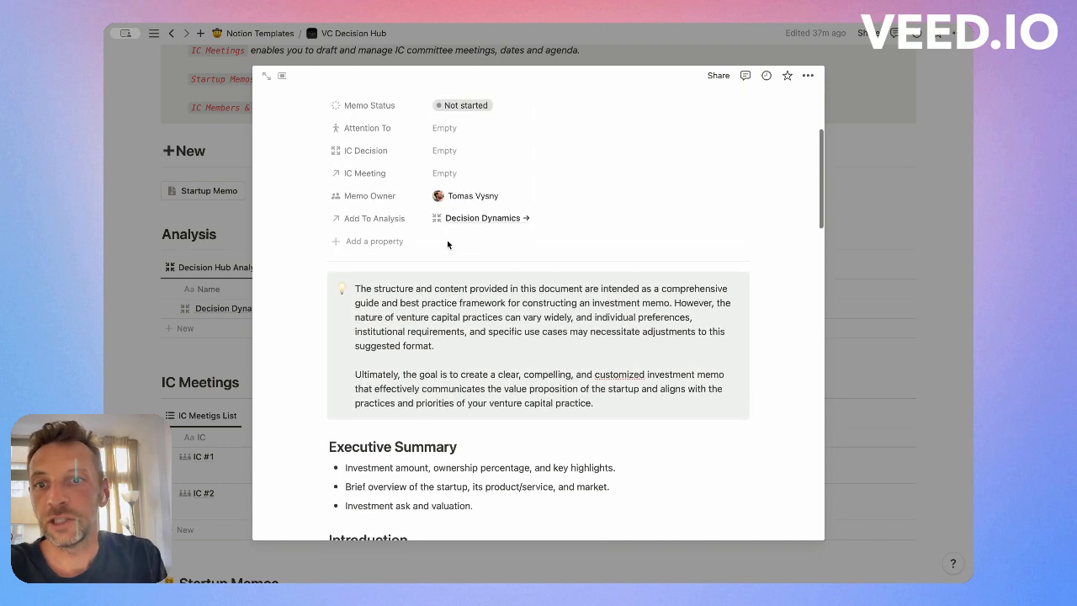
scroll(449, 245, "down", 5)
scroll(449, 245, "down", 5)
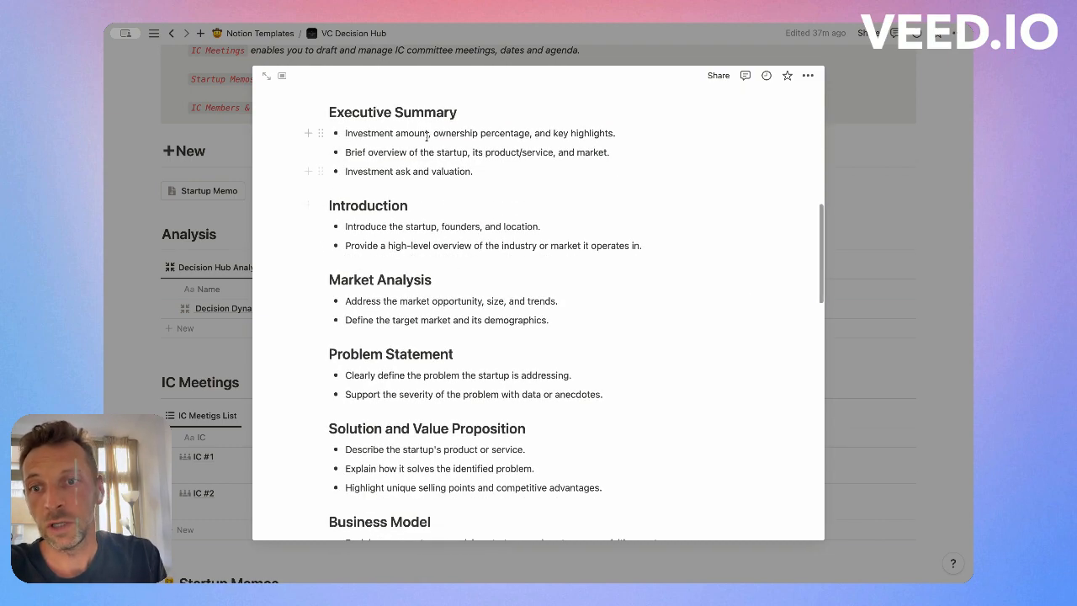
scroll(418, 266, "down", 2)
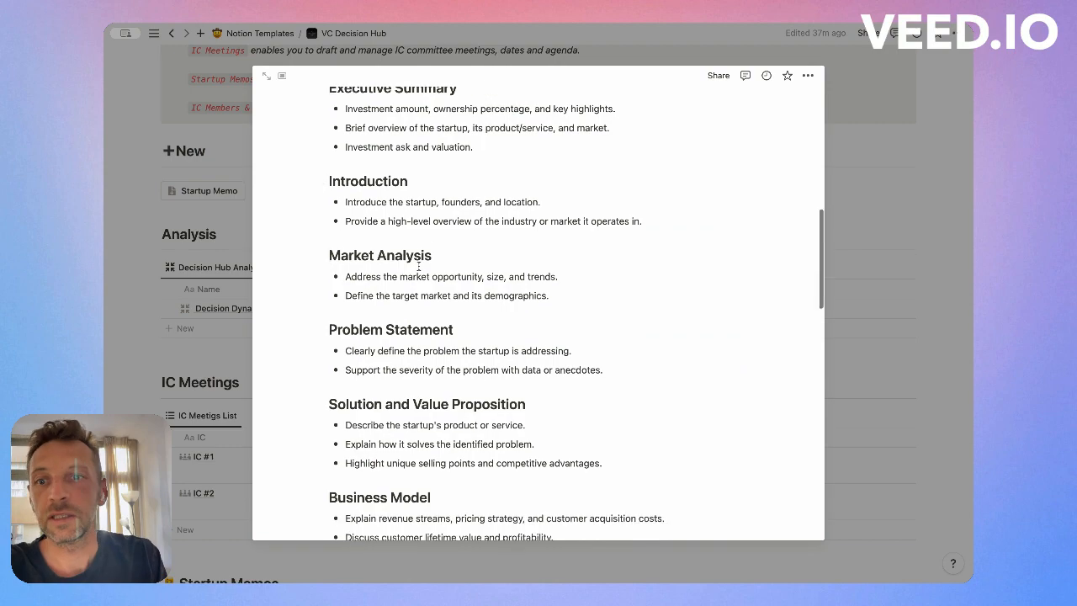
scroll(418, 266, "down", 5)
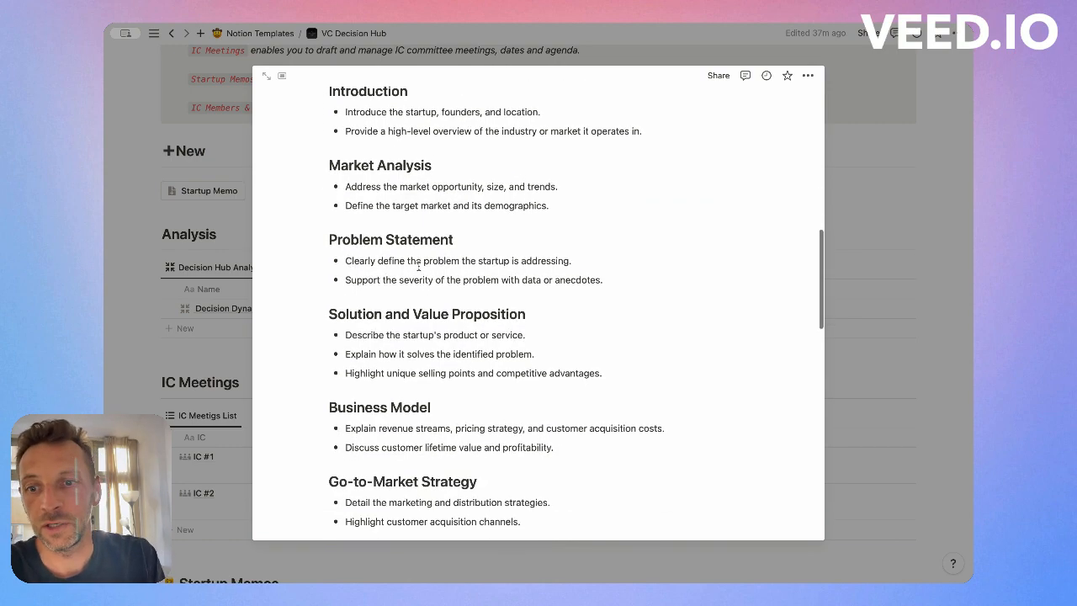
scroll(418, 266, "down", 4)
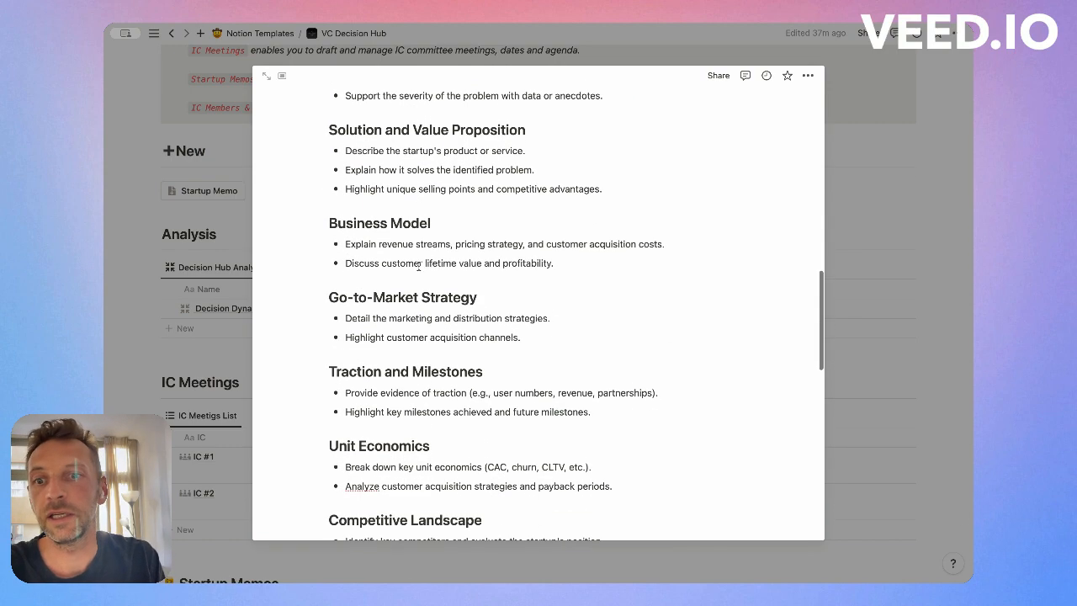
scroll(418, 266, "down", 1)
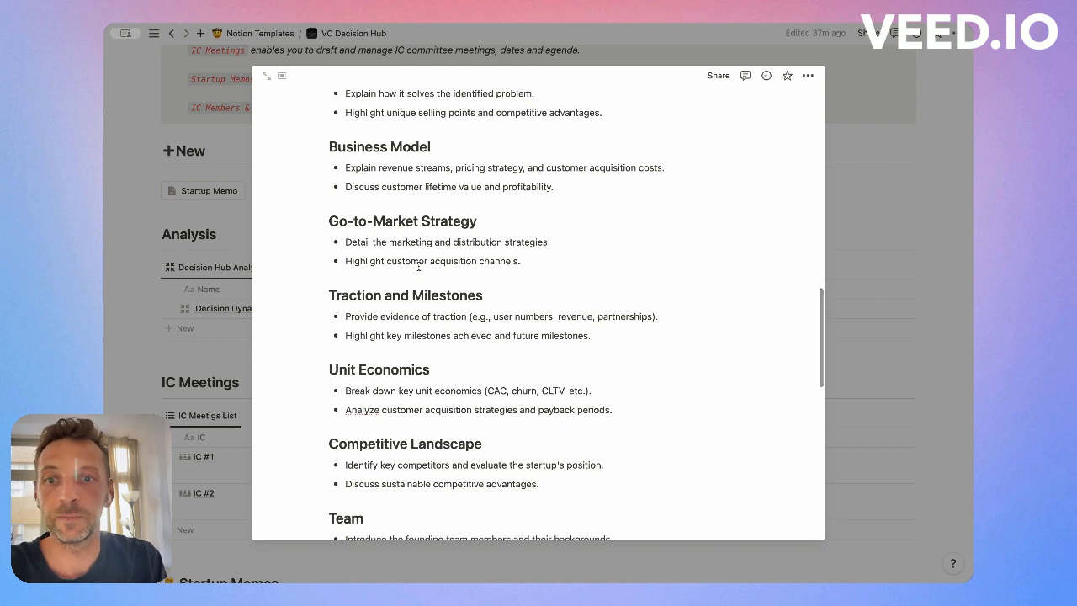
scroll(418, 266, "down", 1)
scroll(418, 266, "down", 2)
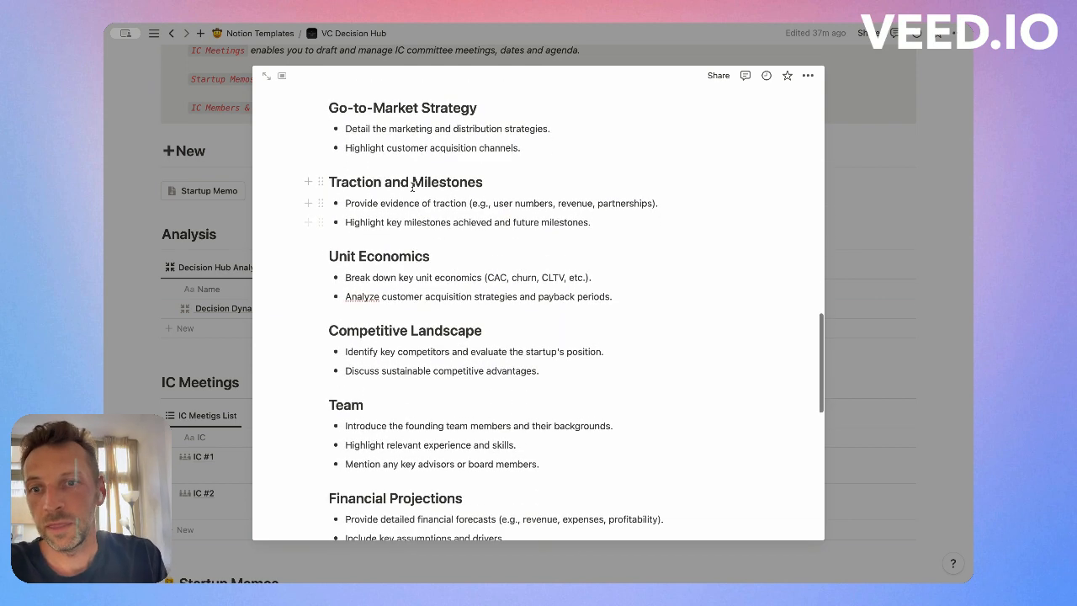
scroll(401, 206, "down", 6)
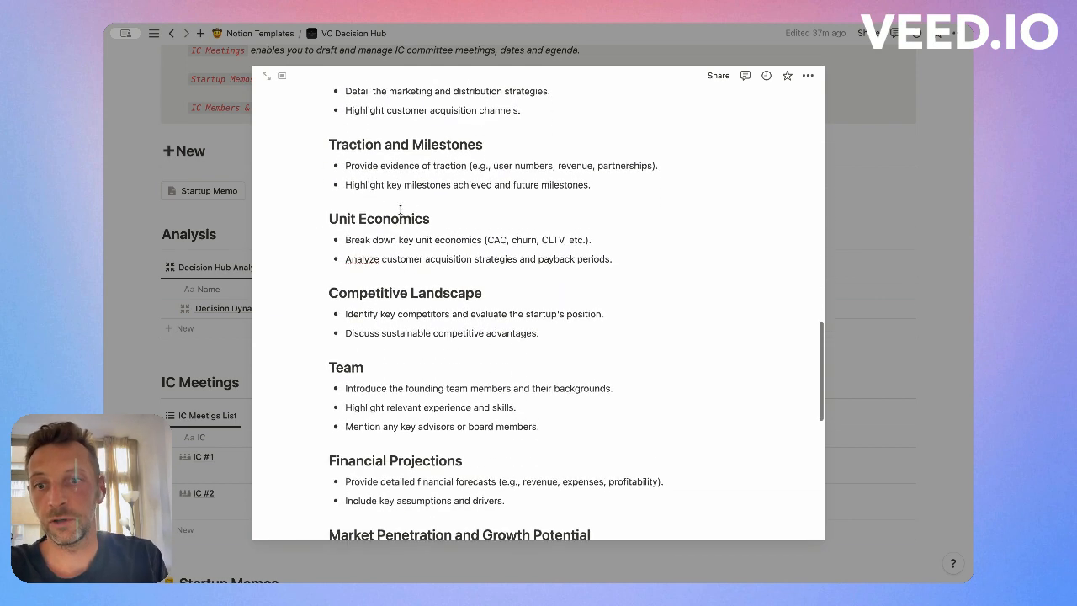
scroll(399, 207, "down", 8)
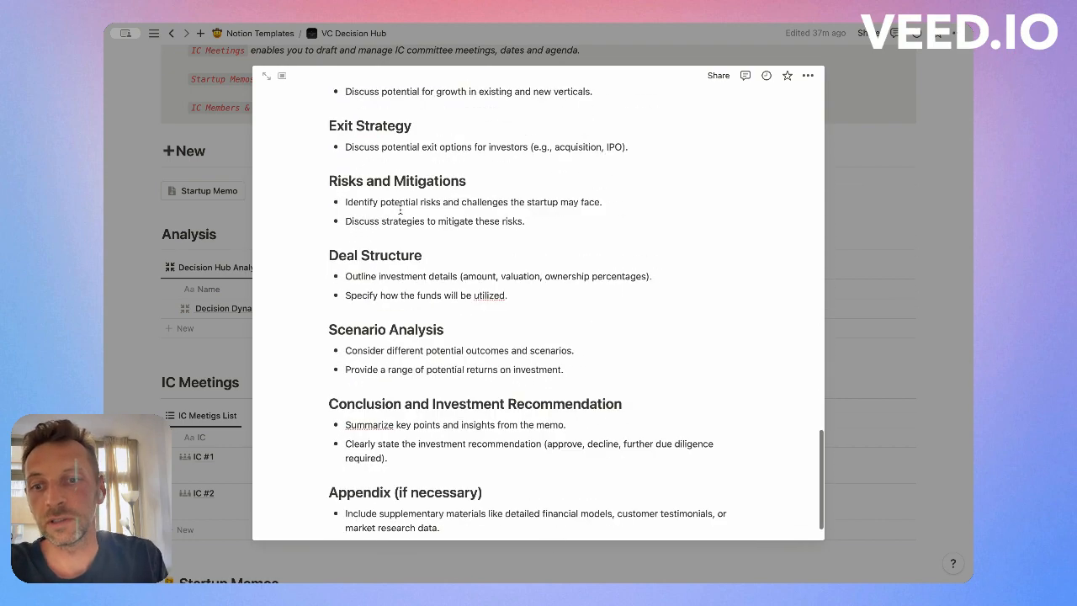
scroll(400, 211, "down", 1)
scroll(400, 210, "up", 9)
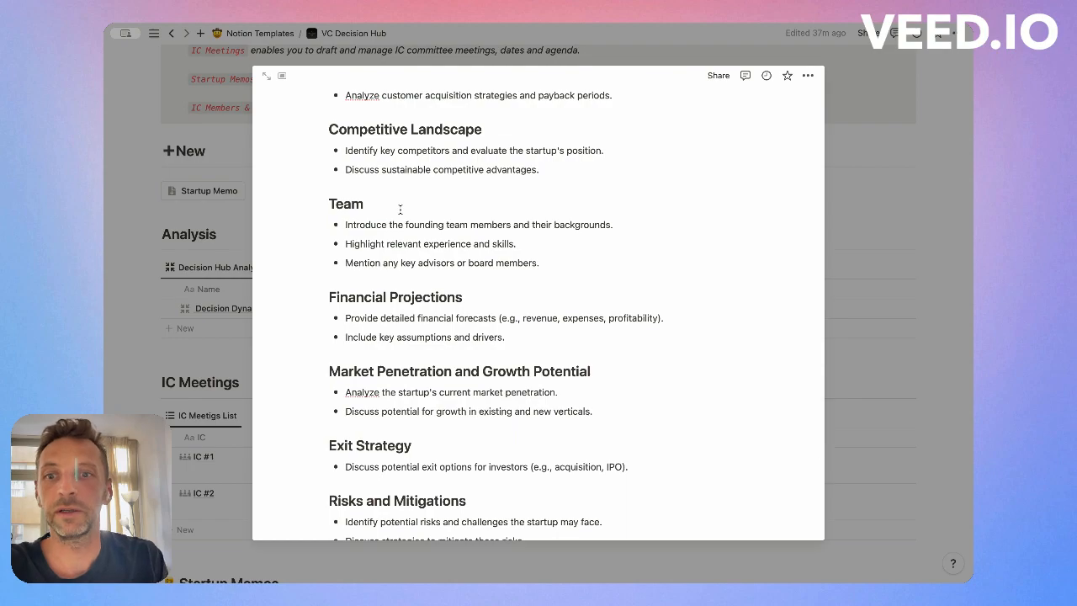
- Replace the new memo's title with "LegalTech AI"
scroll(399, 208, "up", 17)
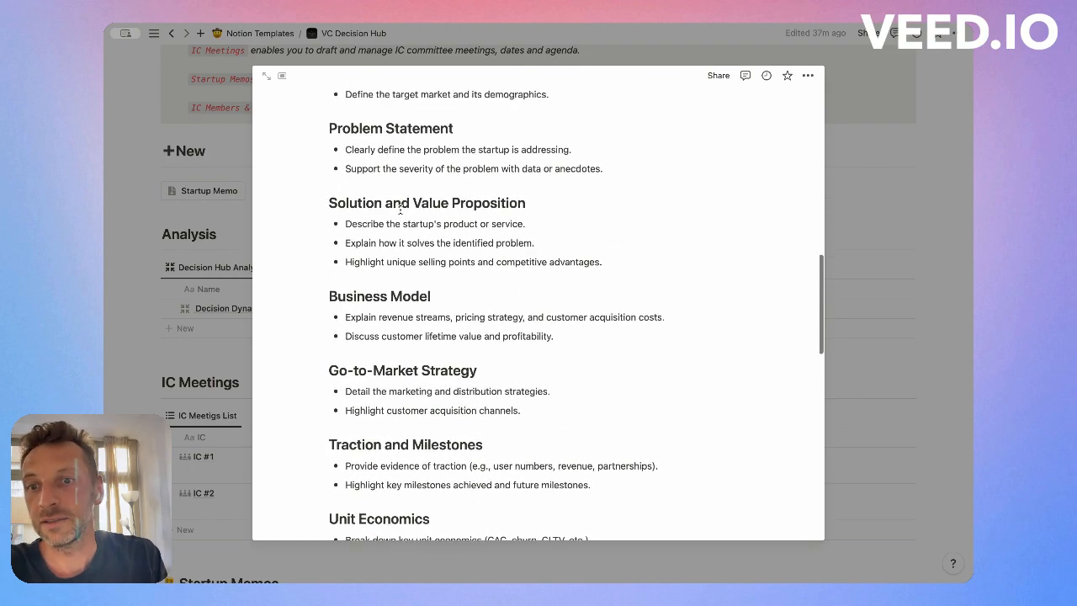
scroll(399, 209, "up", 6)
scroll(362, 219, "down", 5)
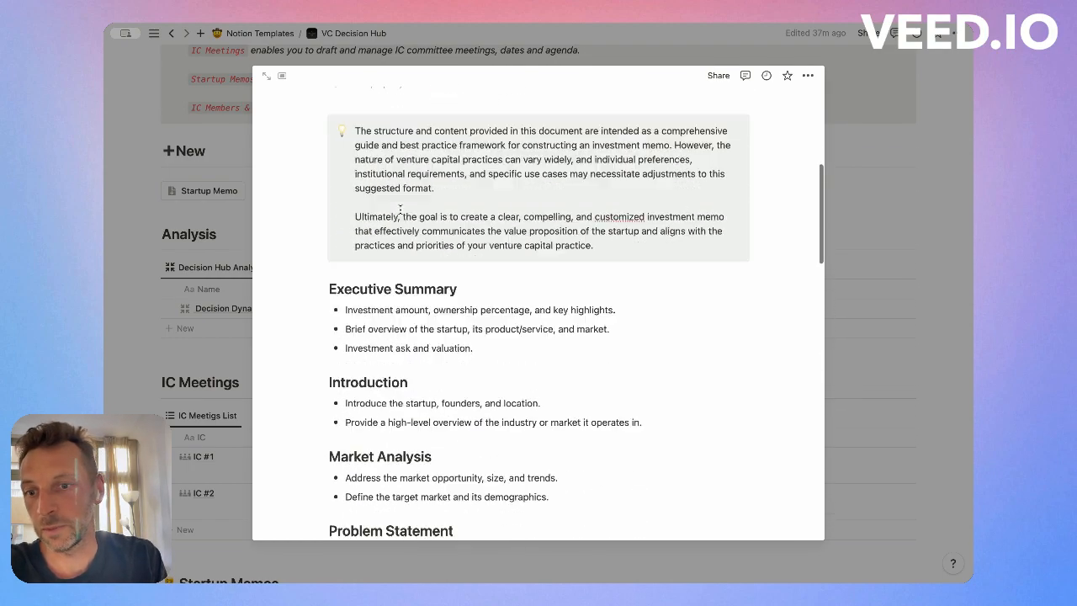
scroll(392, 294, "up", 7)
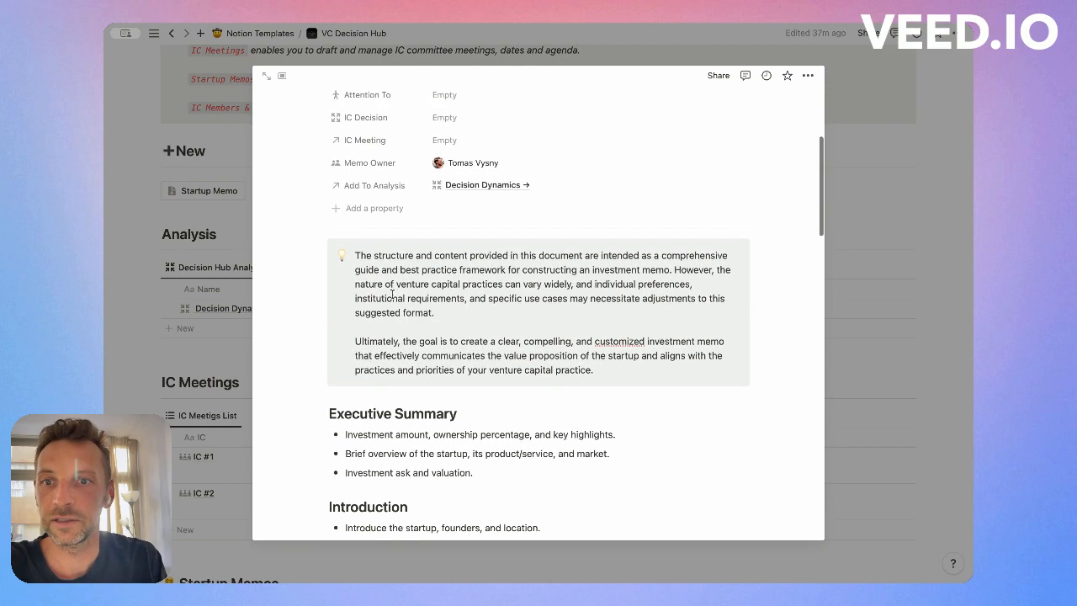
scroll(392, 293, "up", 1)
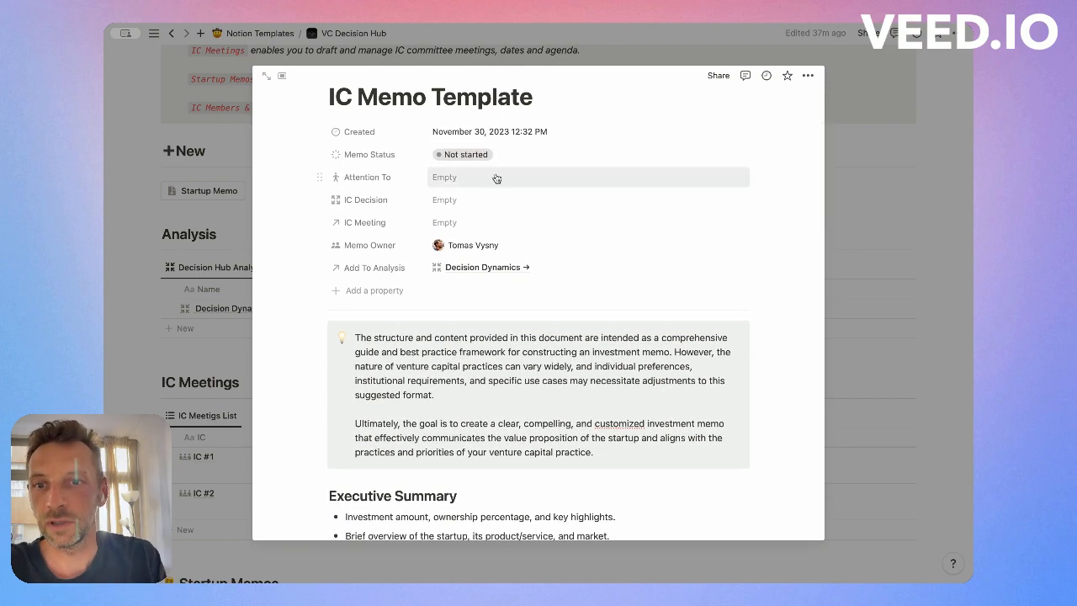
scroll(493, 178, "up", 2)
triple_click(430, 160)
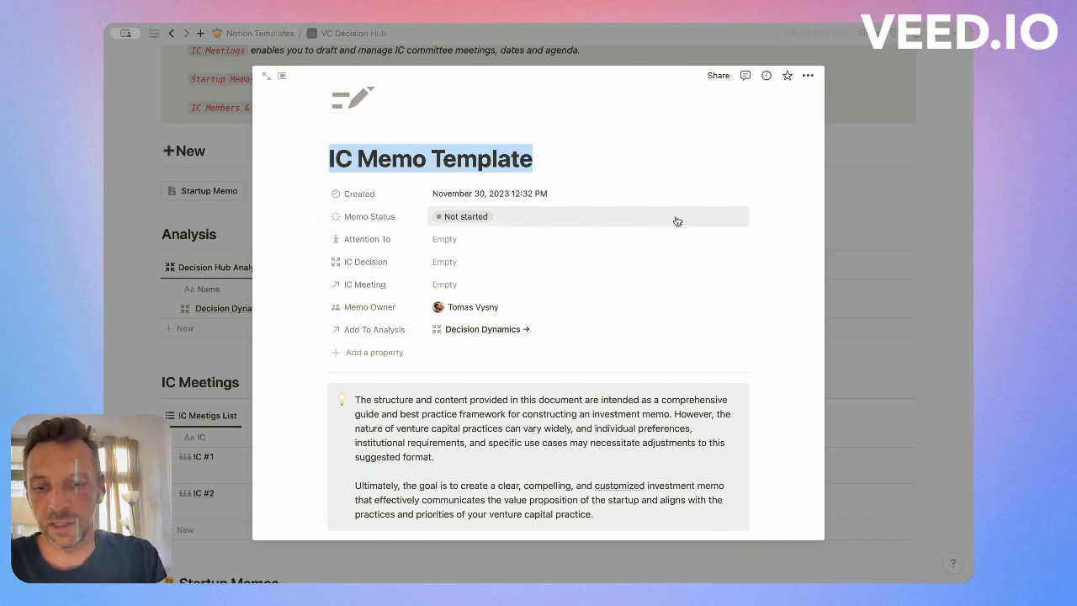
type("LegalTech AI")
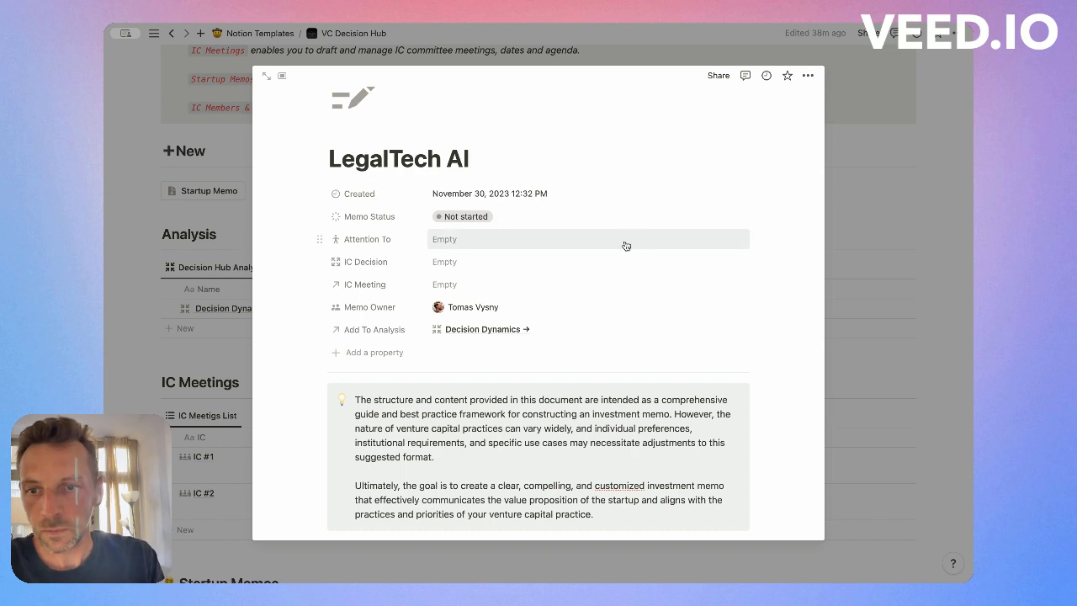
- Examine the LegalTech AI memo's available IC Decision choices without picking one, and close the memo
left_click(521, 261)
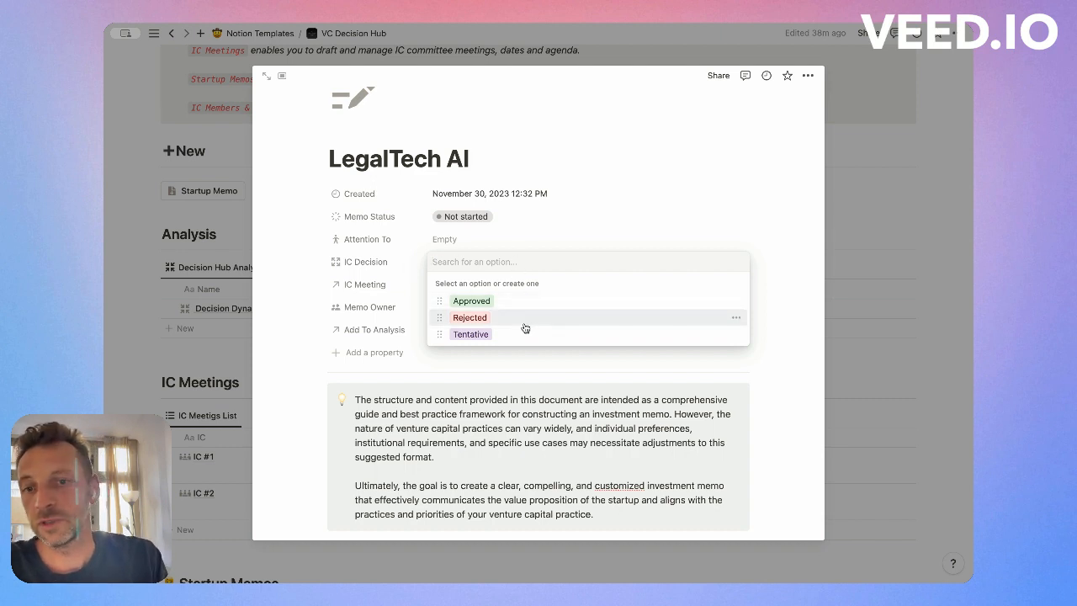
left_click(536, 238)
left_click(878, 268)
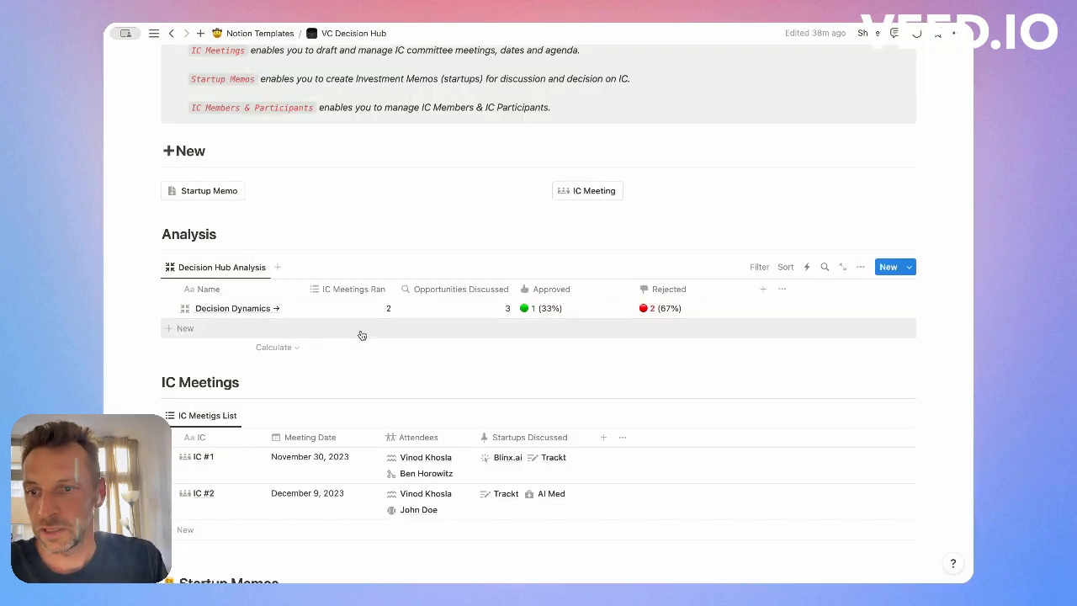
- Create a new IC meeting from the hub's New section and set its Meeting Date to December 1, 2023
scroll(359, 336, "down", 5)
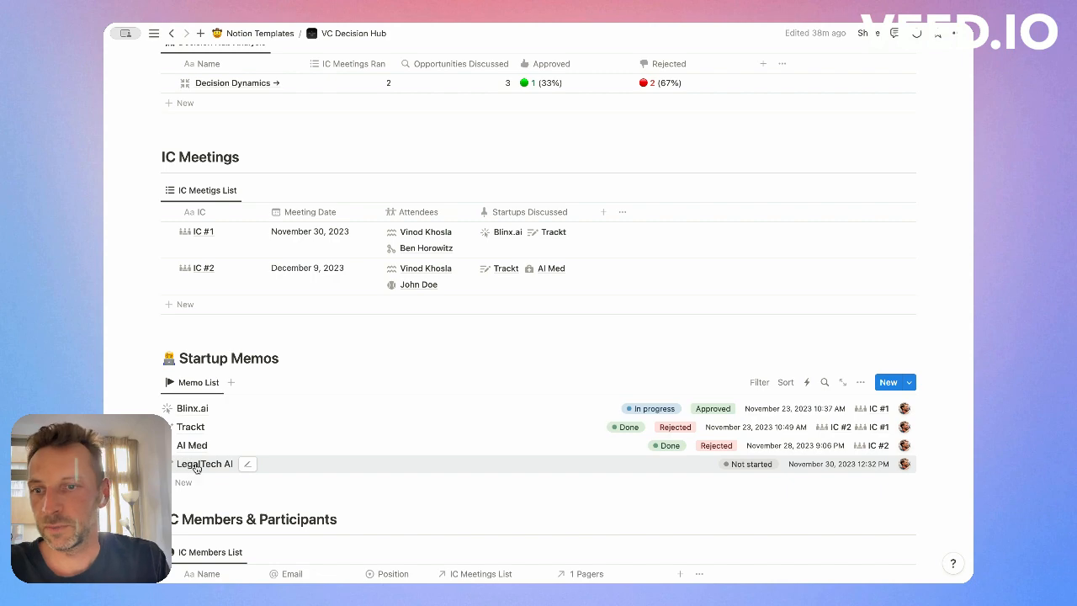
scroll(307, 236, "up", 5)
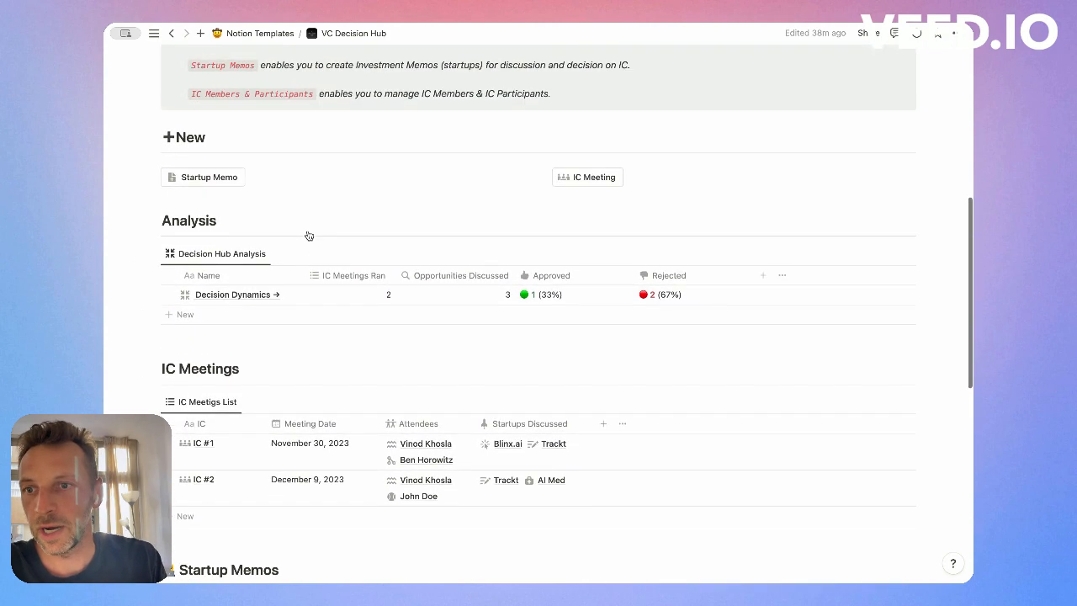
scroll(308, 234, "up", 1)
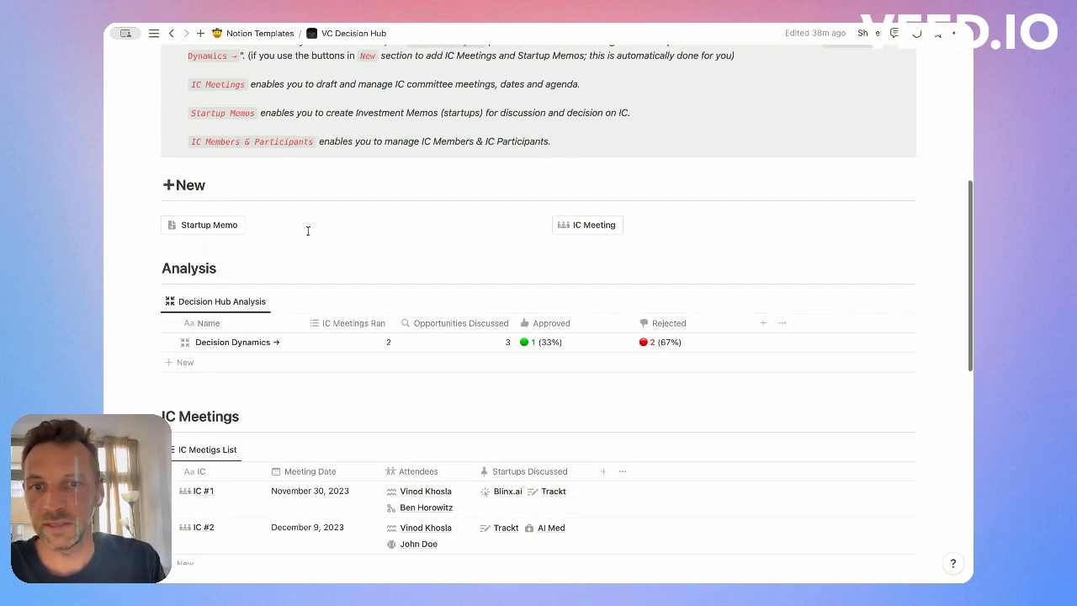
left_click(584, 227)
scroll(561, 258, "down", 2)
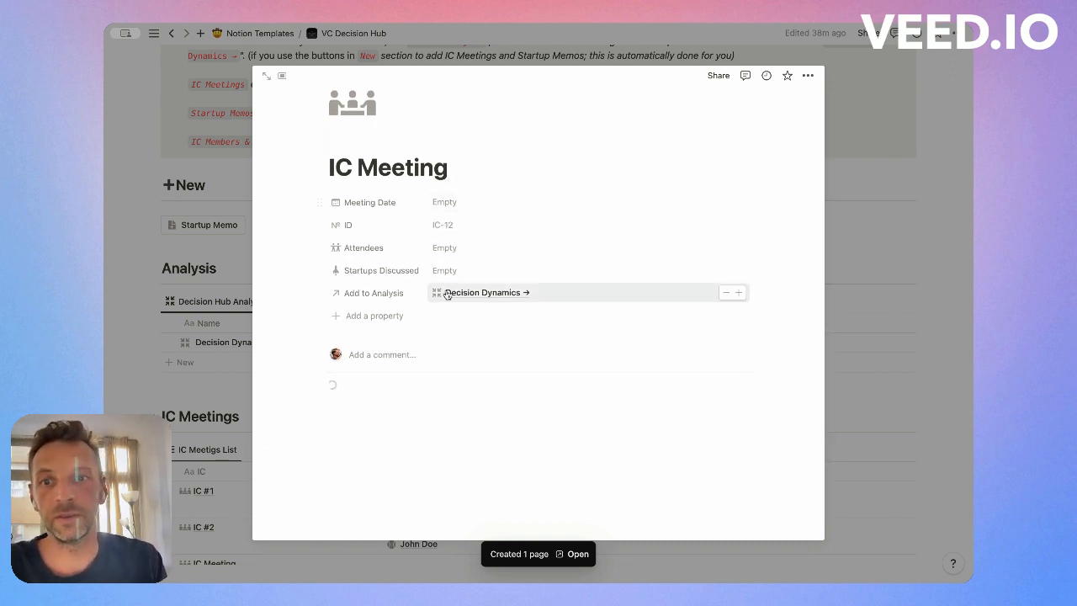
left_click(485, 204)
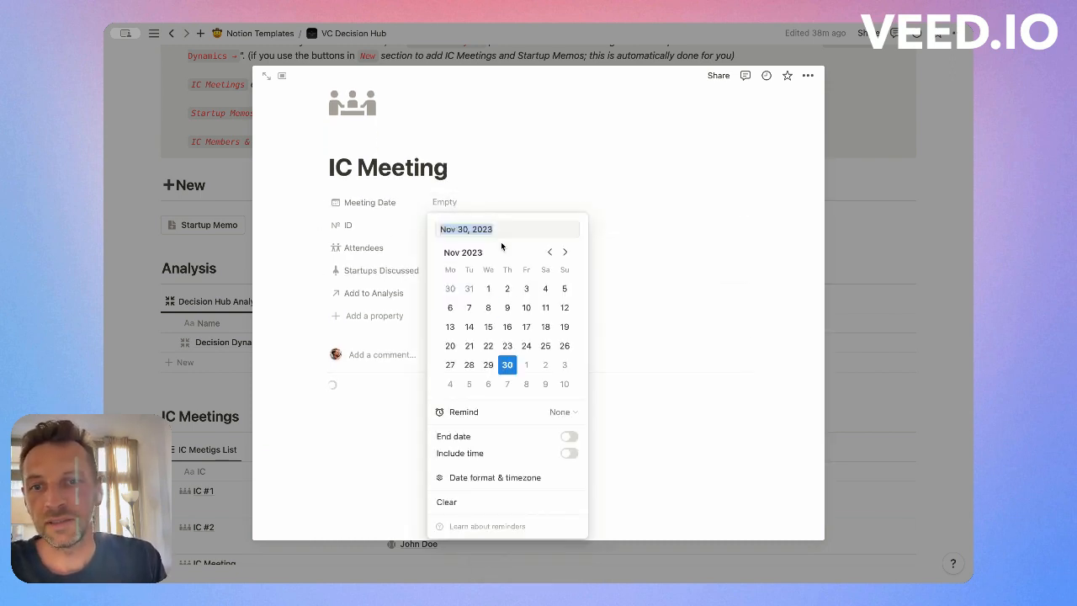
left_click(525, 368)
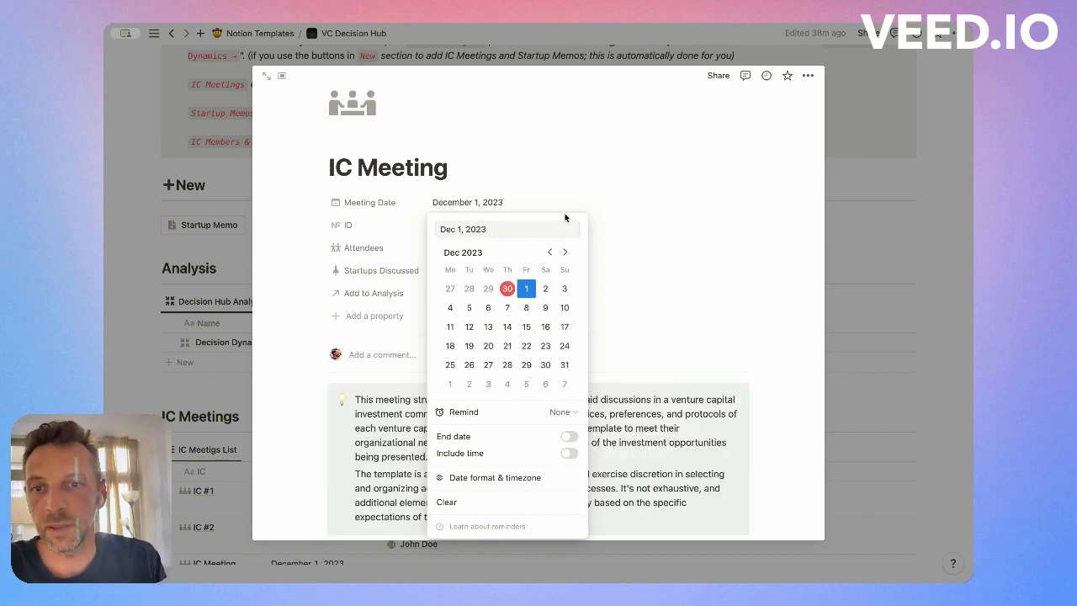
left_click(537, 188)
- Add Ben Horowitz and Vinod Khosla as Attendees of the new IC meeting
scroll(473, 185, "down", 1)
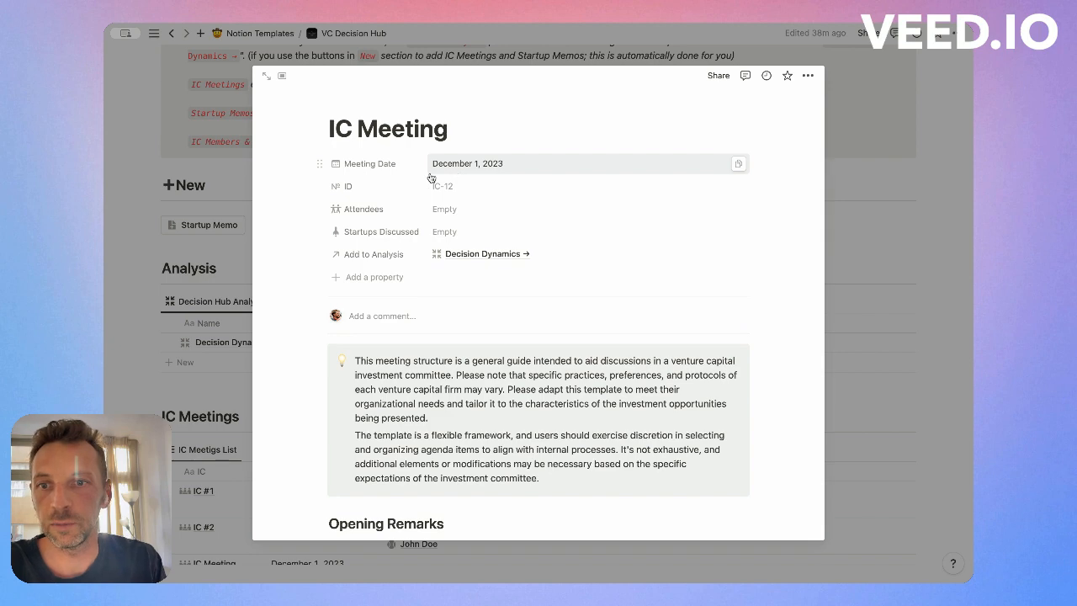
scroll(484, 190, "down", 1)
left_click(472, 186)
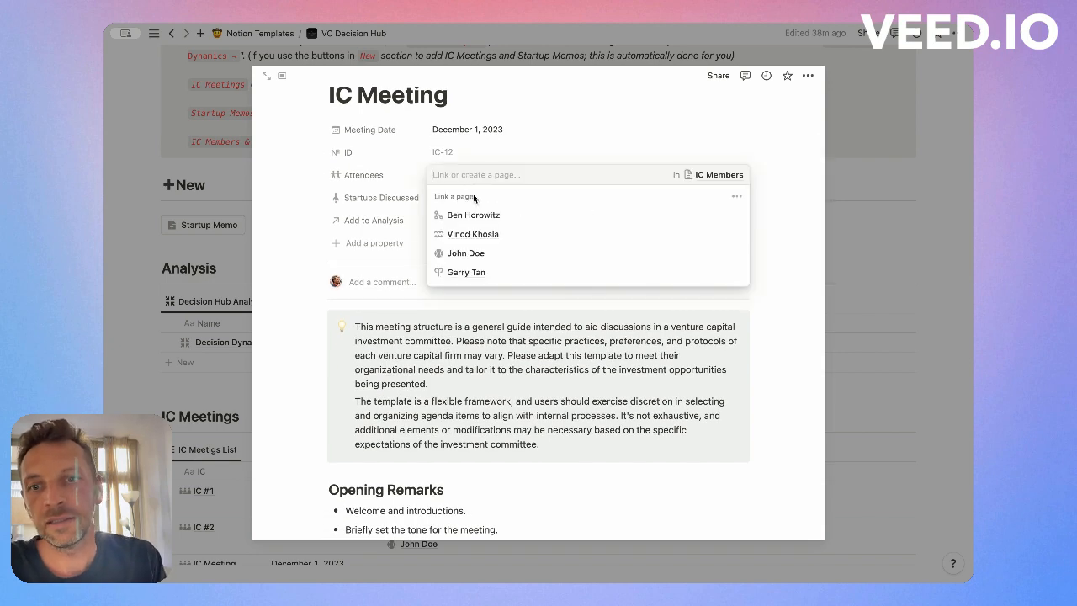
left_click(522, 221)
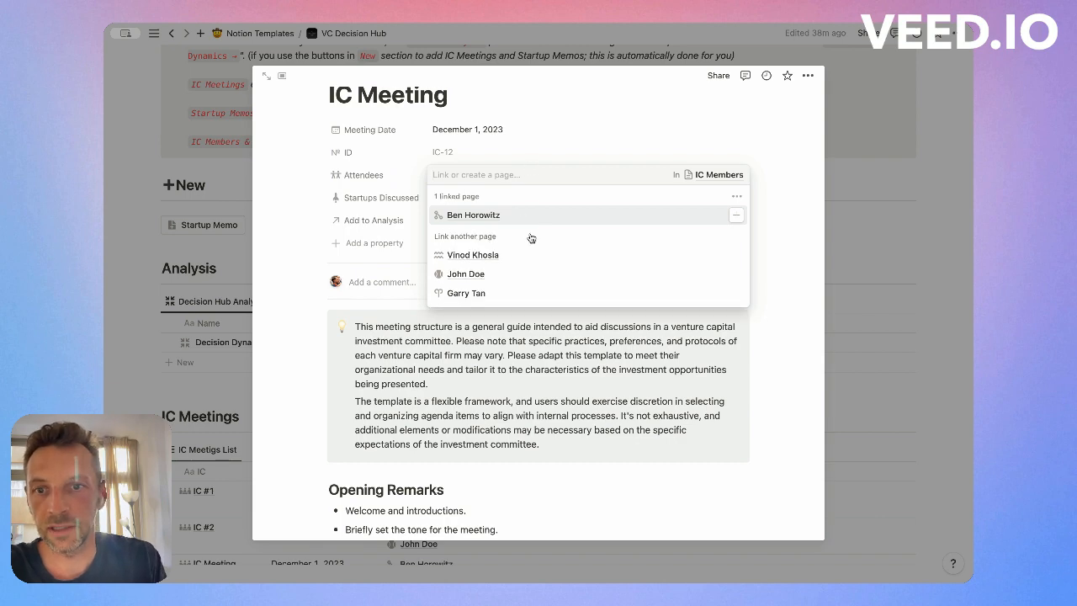
left_click(532, 256)
left_click(588, 139)
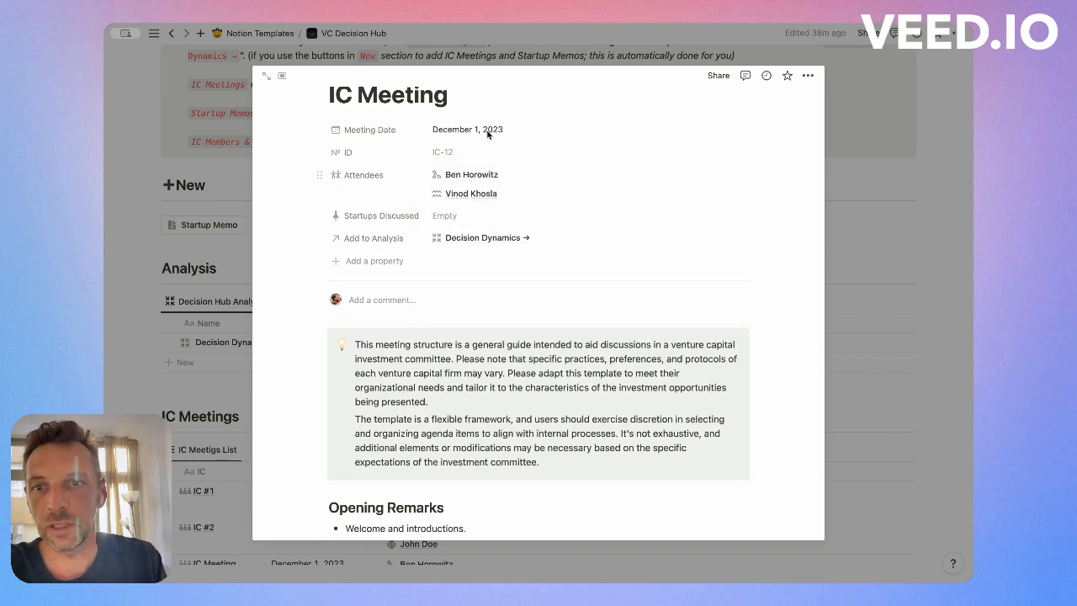
- Link the LegalTech AI memo to the IC meeting's Startups Discussed property
scroll(628, 229, "down", 1)
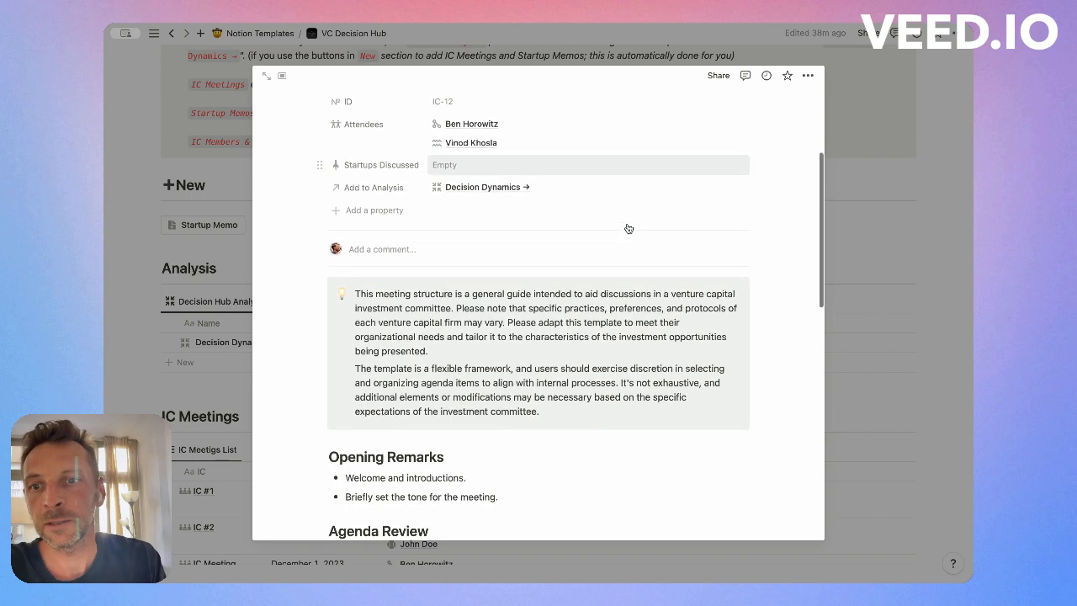
left_click(470, 165)
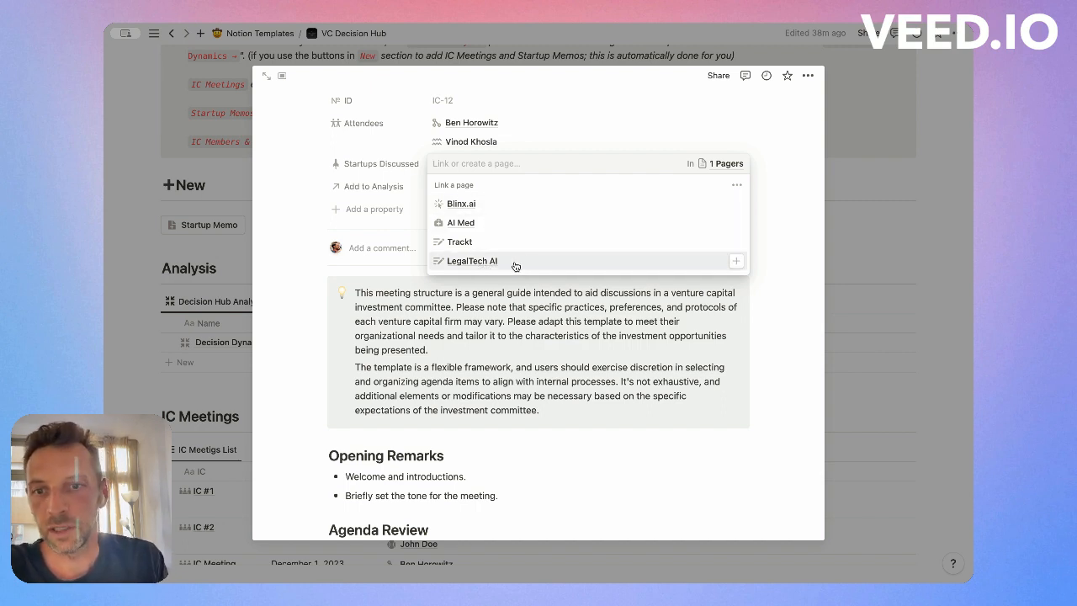
left_click(472, 261)
left_click(566, 130)
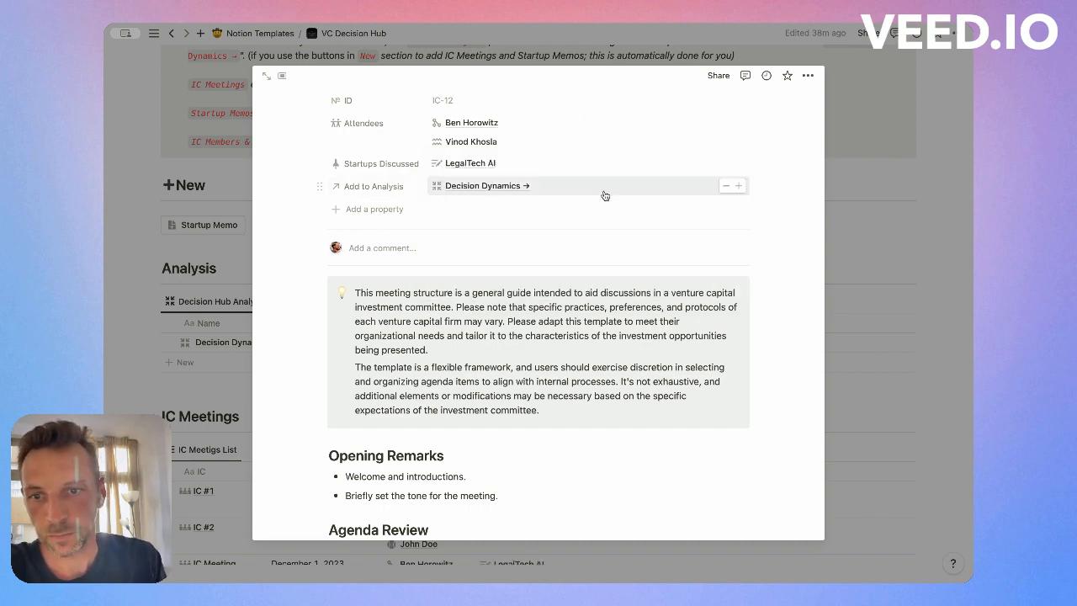
- Read through the IC meeting's guidance note and suggested agenda from Opening Remarks to Closing Remarks, and close the meeting page
scroll(604, 195, "down", 3)
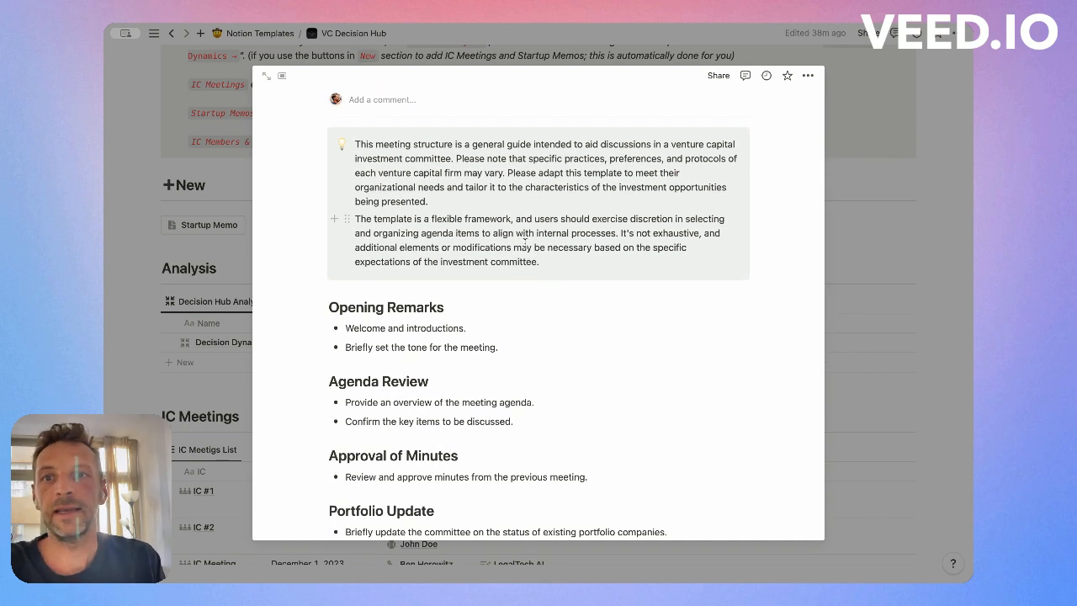
scroll(439, 214, "down", 1)
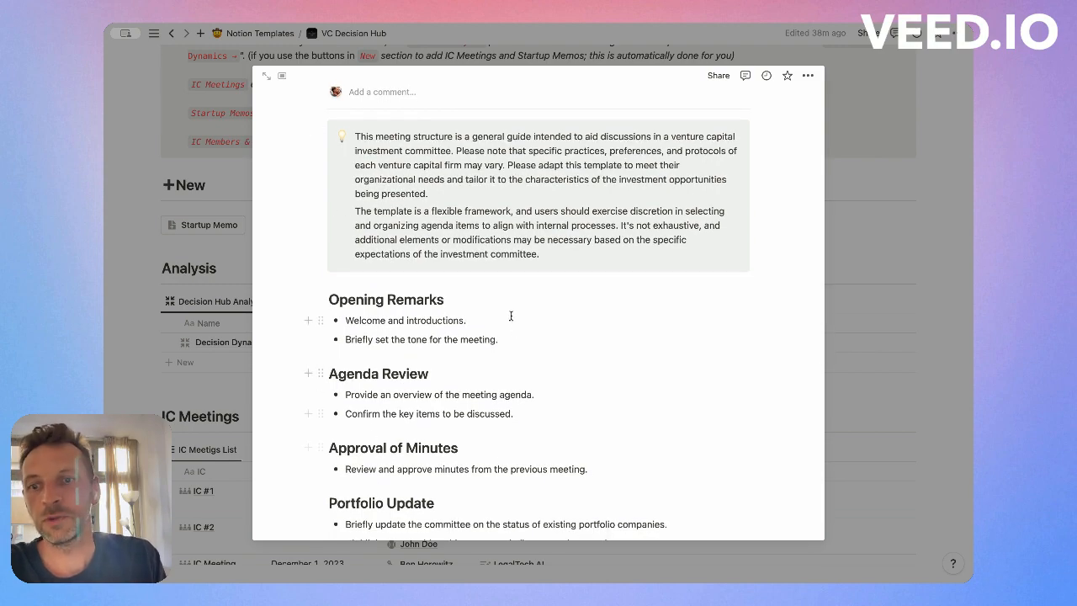
scroll(508, 311, "down", 1)
scroll(501, 312, "down", 5)
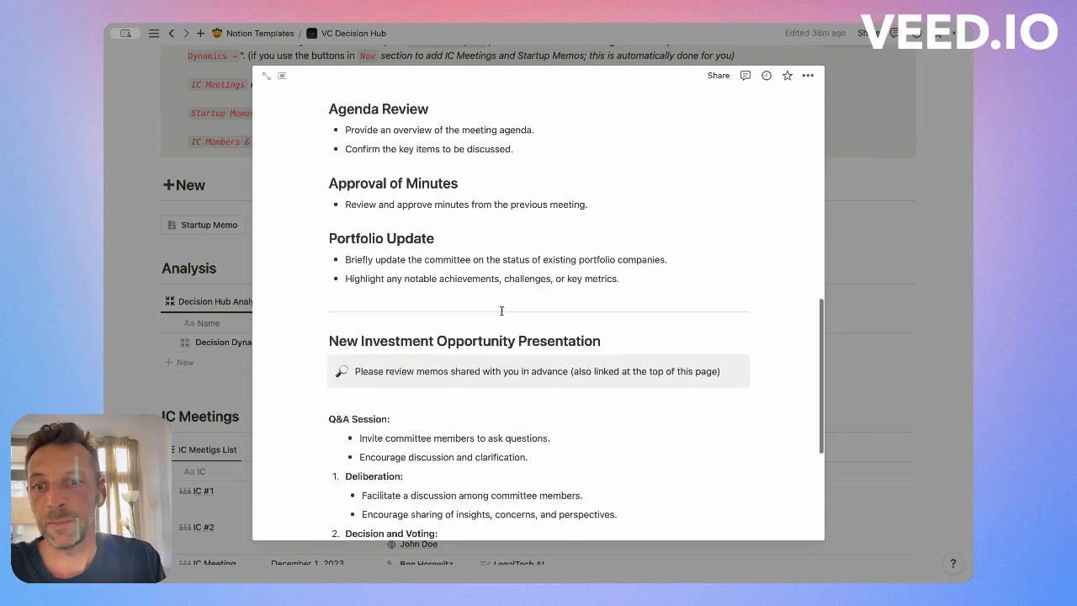
scroll(502, 313, "down", 4)
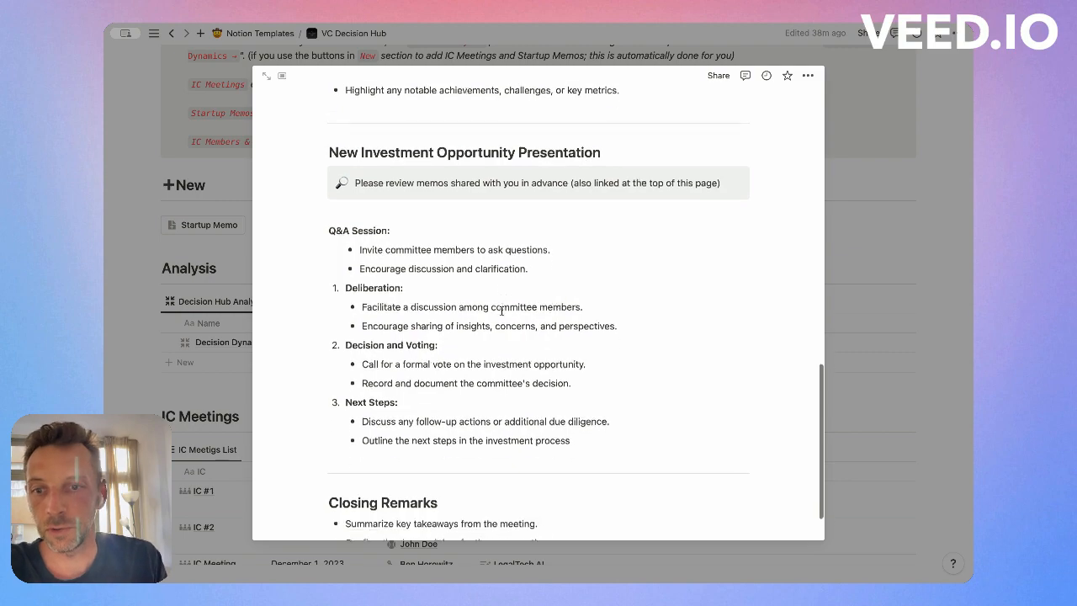
scroll(501, 312, "down", 1)
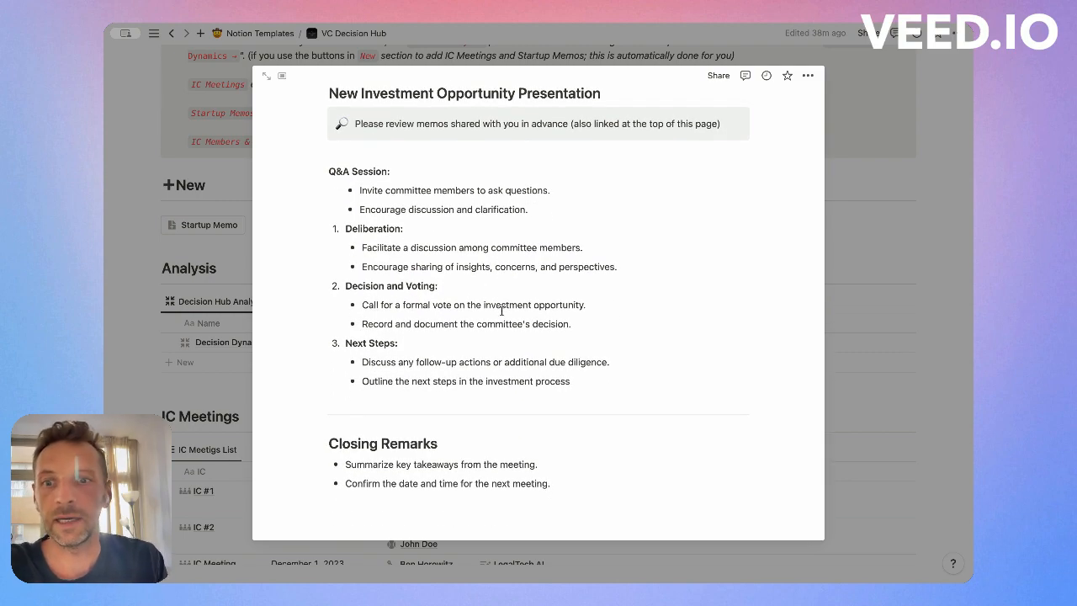
scroll(493, 235, "up", 9)
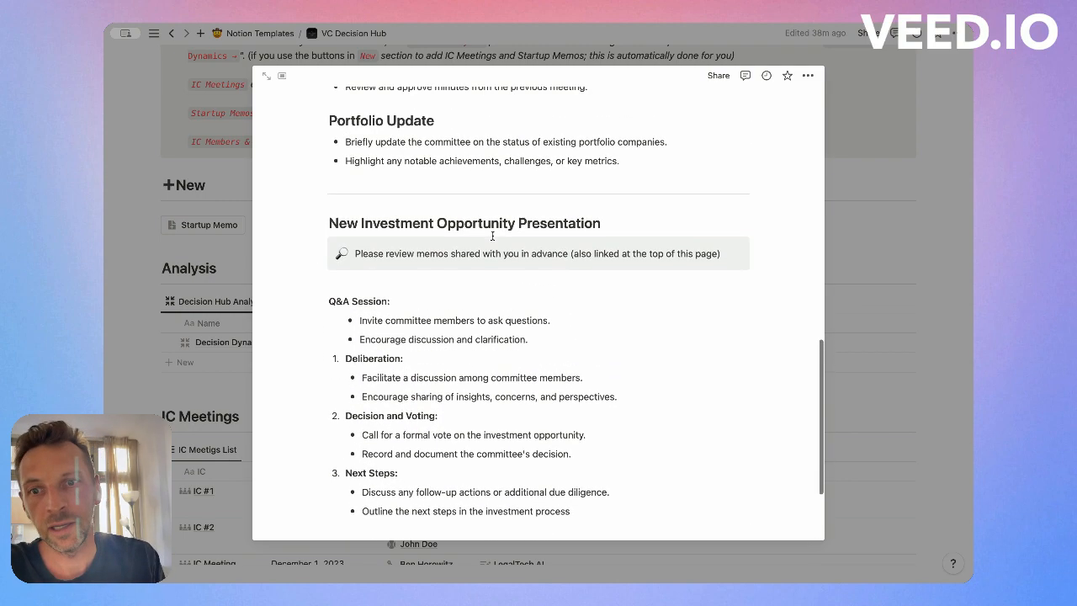
scroll(492, 236, "up", 1)
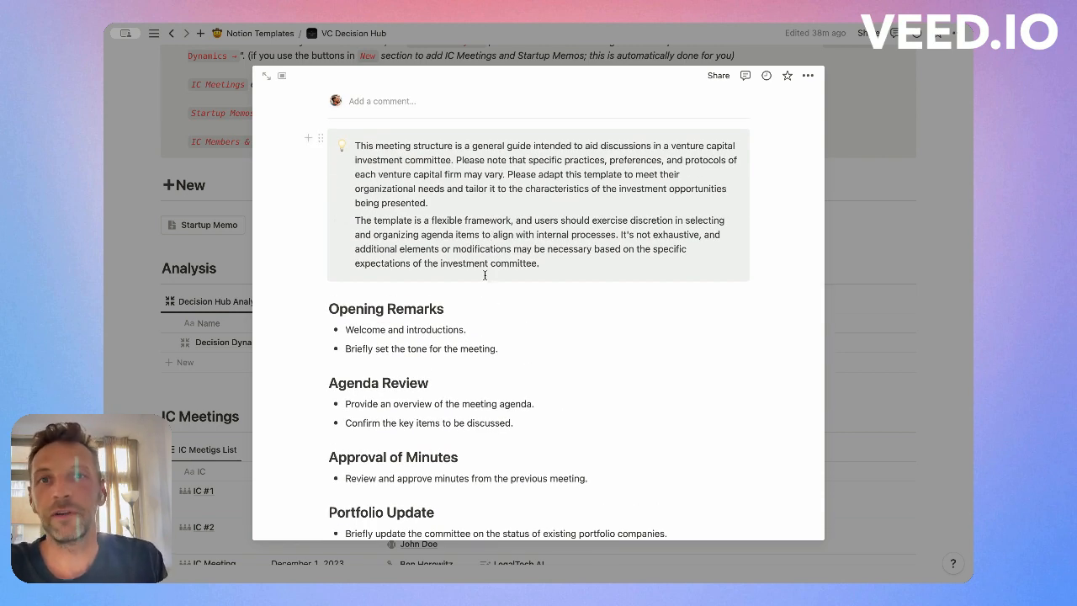
scroll(484, 277, "down", 4)
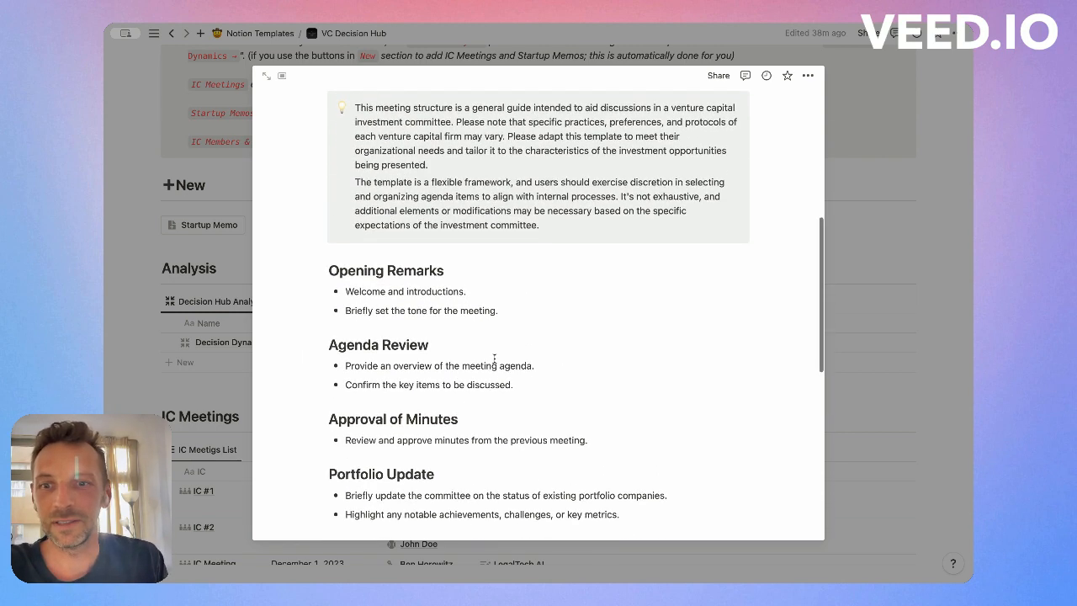
scroll(494, 358, "down", 7)
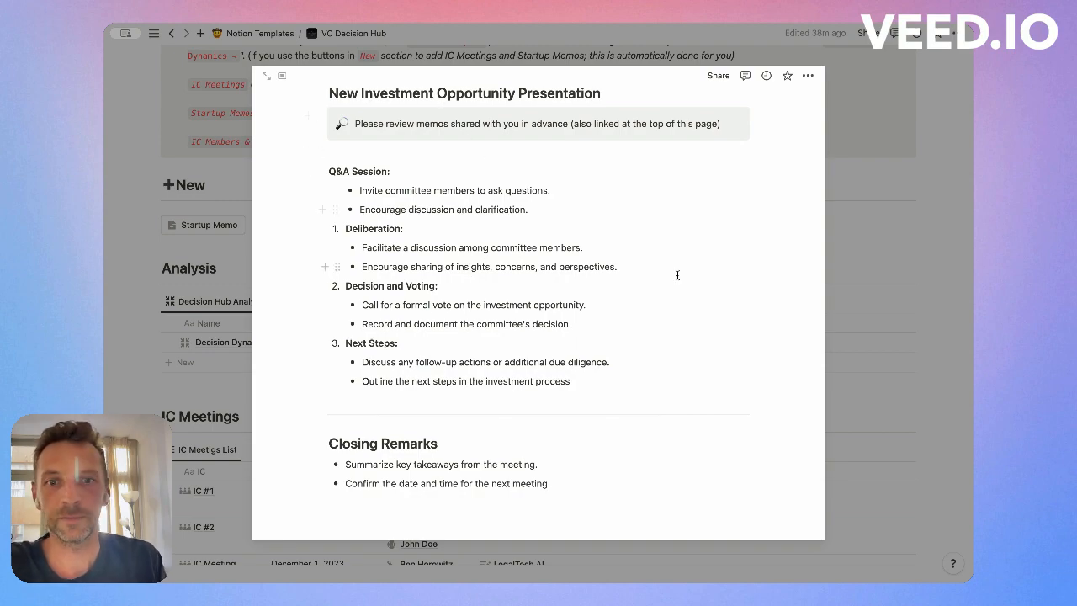
scroll(677, 275, "up", 12)
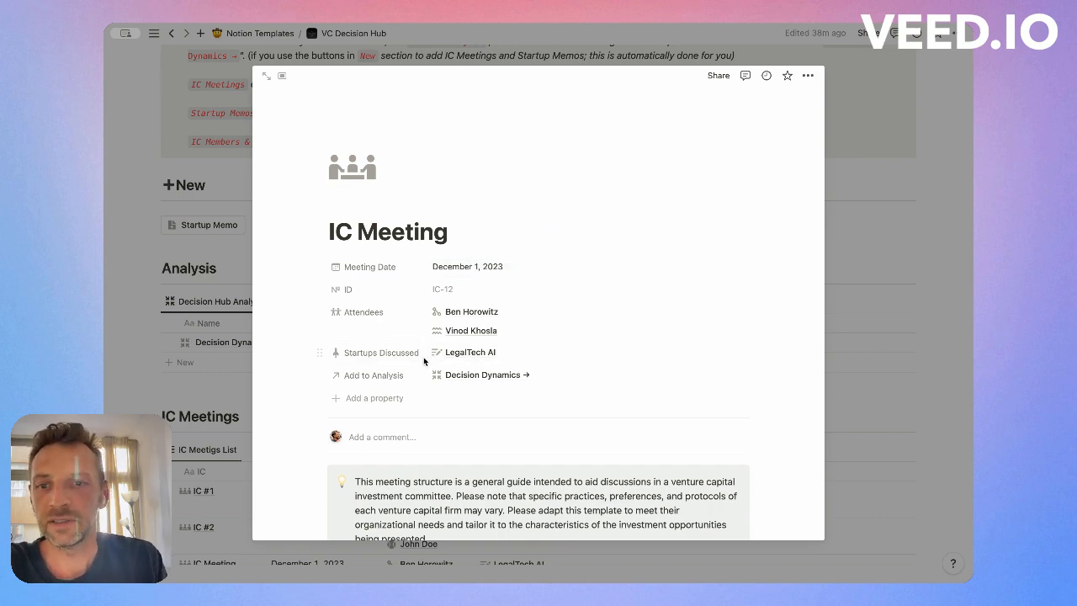
key("Escape")
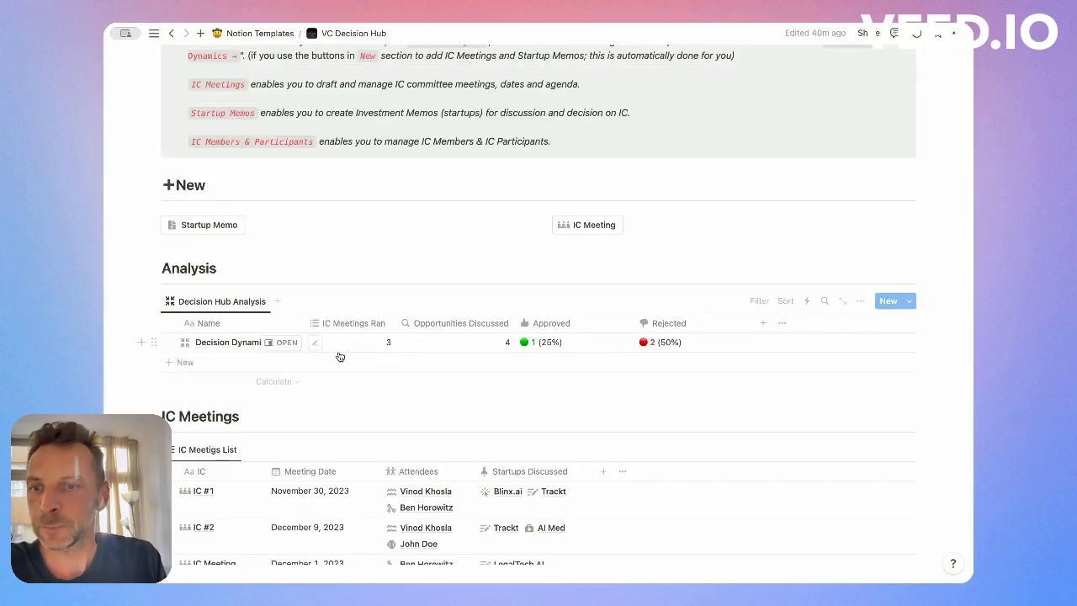
- Set the IC Decision of the LegalTech AI startup memo to Approved and close the memo
scroll(332, 358, "down", 4)
scroll(240, 471, "down", 2)
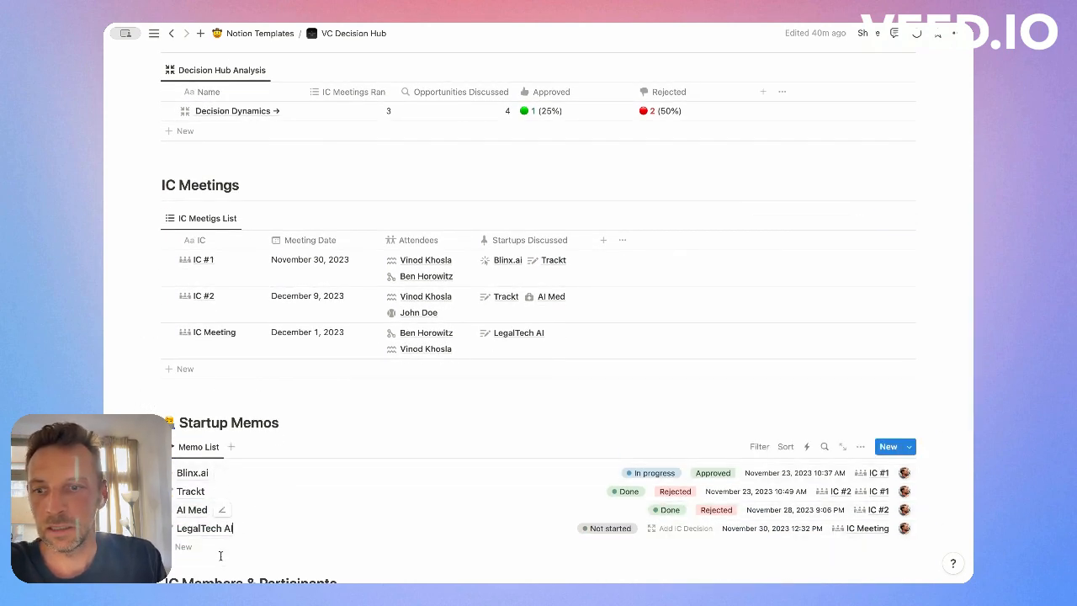
left_click(247, 528)
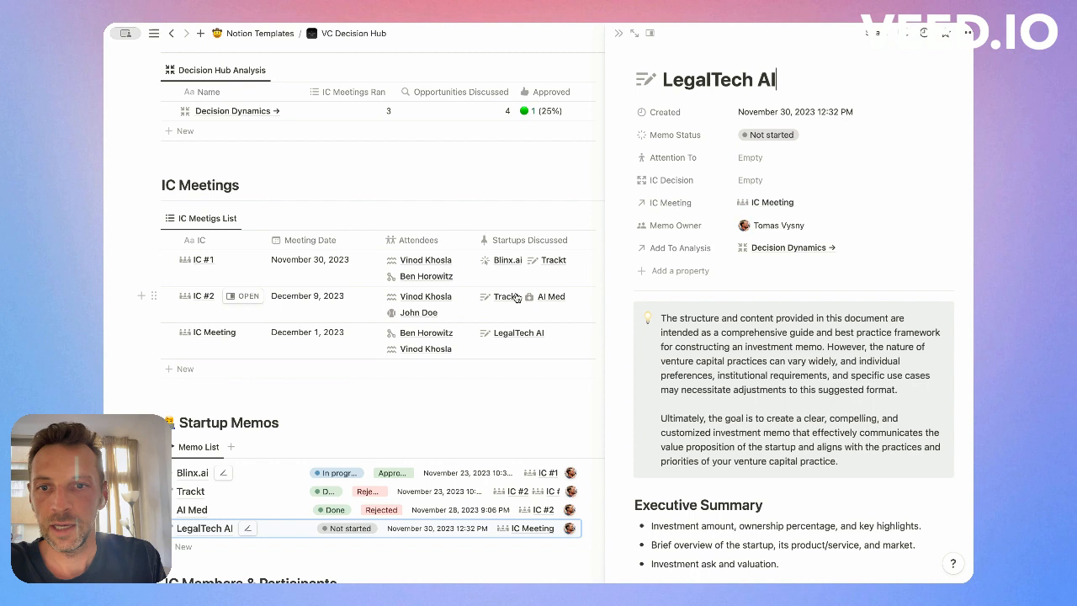
left_click(765, 179)
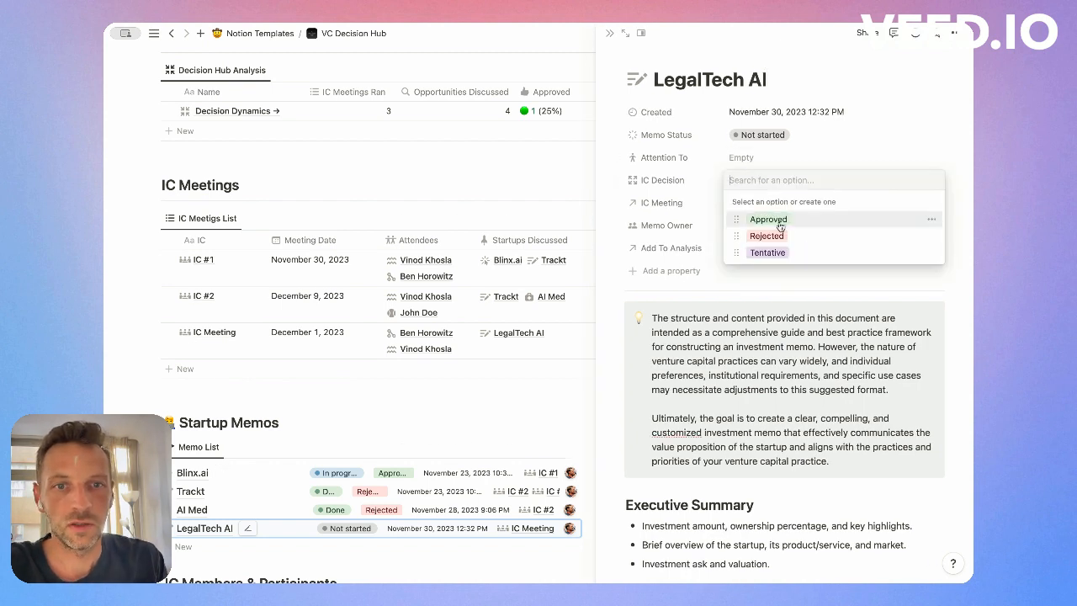
left_click(803, 222)
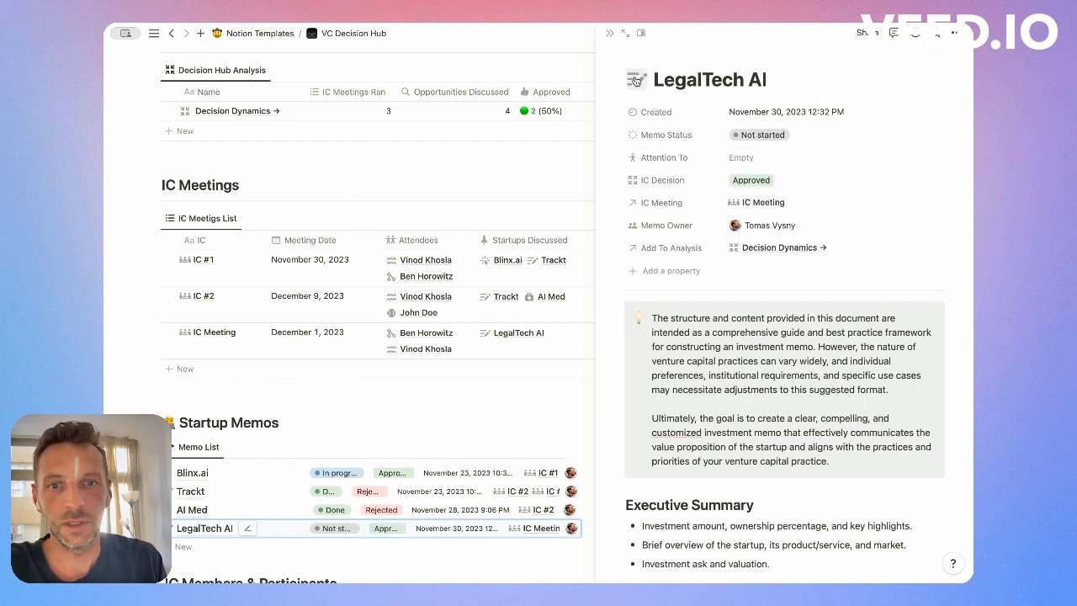
left_click(610, 34)
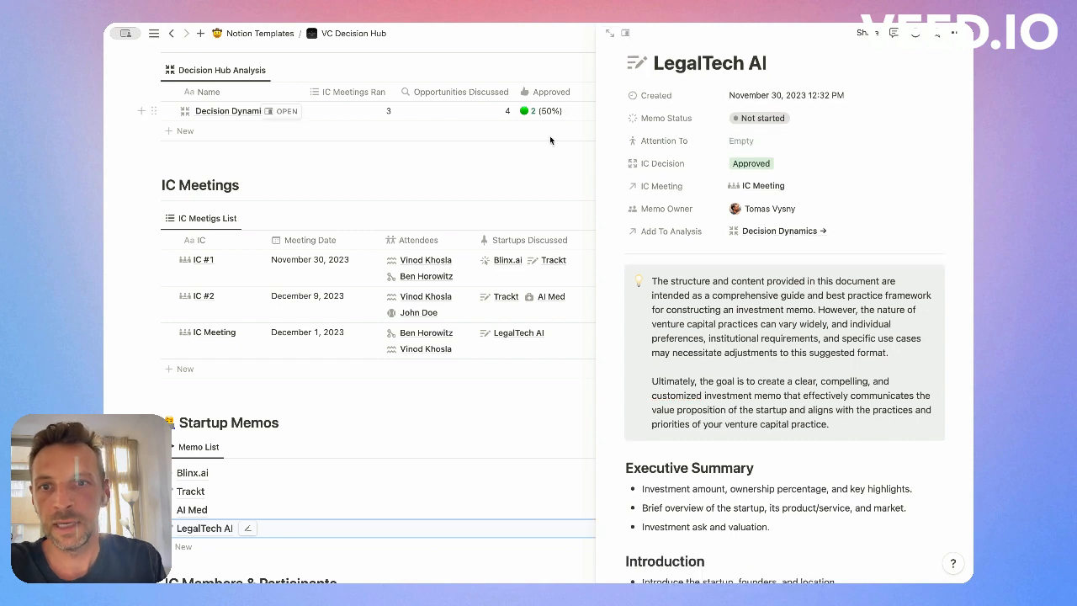
- Check the approval and rejection rates in the Decision Hub Analysis, and look over the whole hub page
scroll(530, 188, "up", 1)
scroll(531, 188, "up", 2)
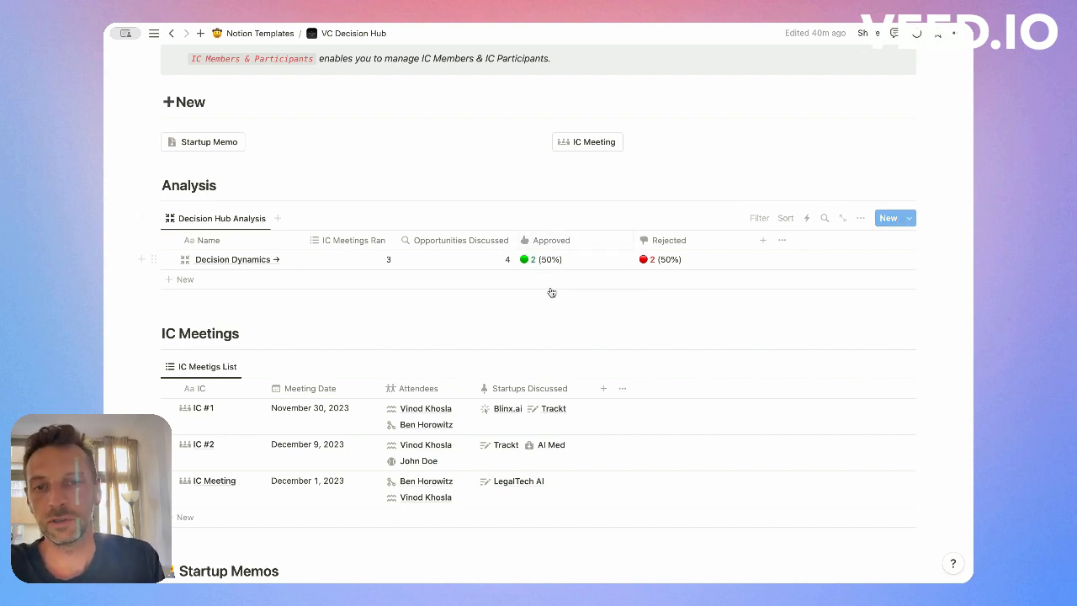
scroll(502, 310, "down", 3)
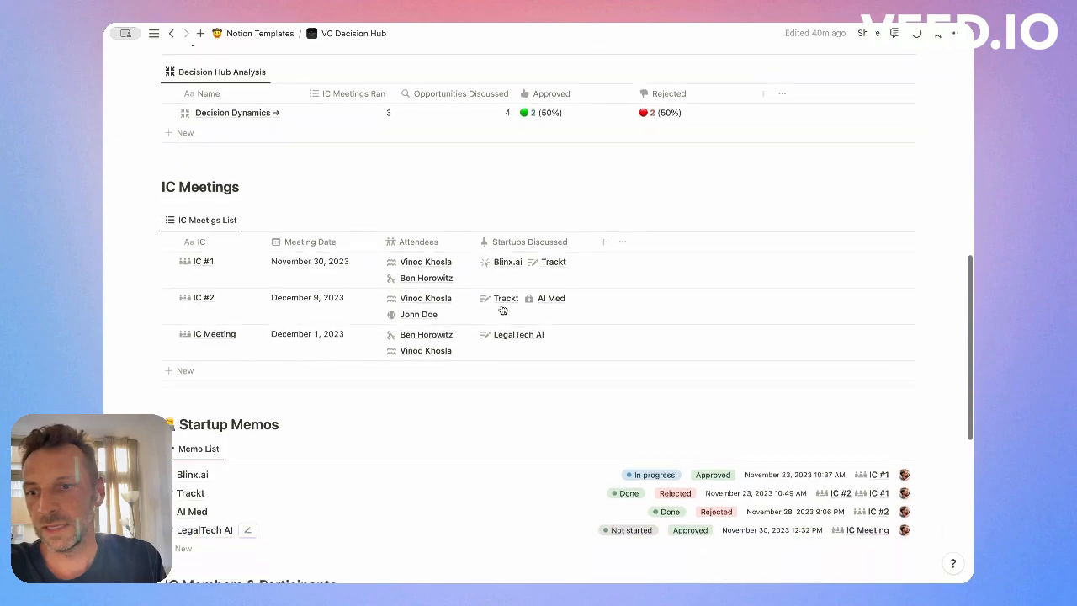
scroll(502, 311, "down", 8)
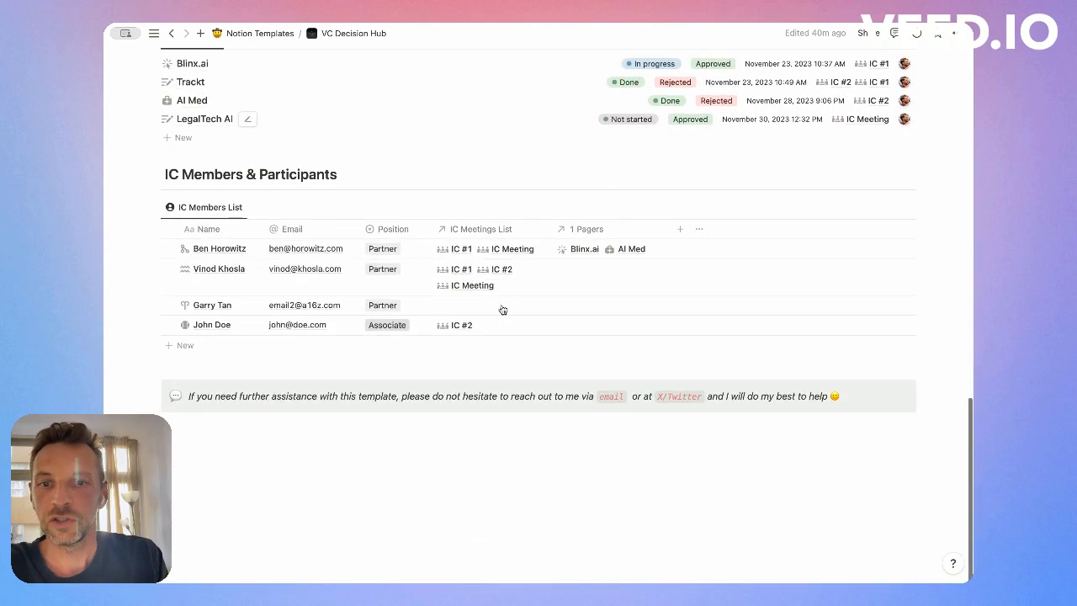
scroll(502, 310, "up", 20)
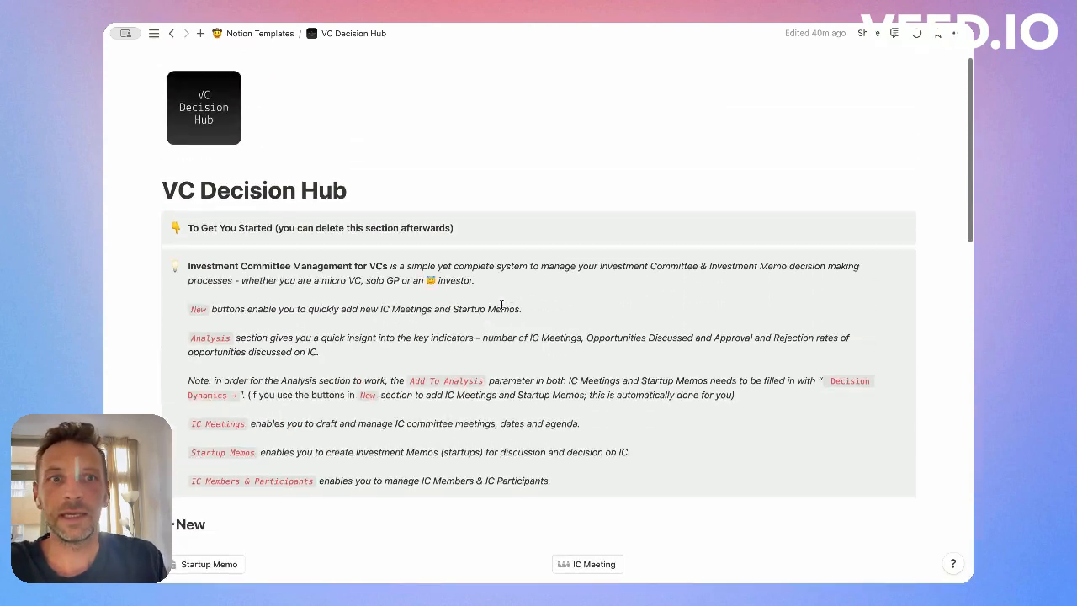
scroll(503, 305, "up", 1)
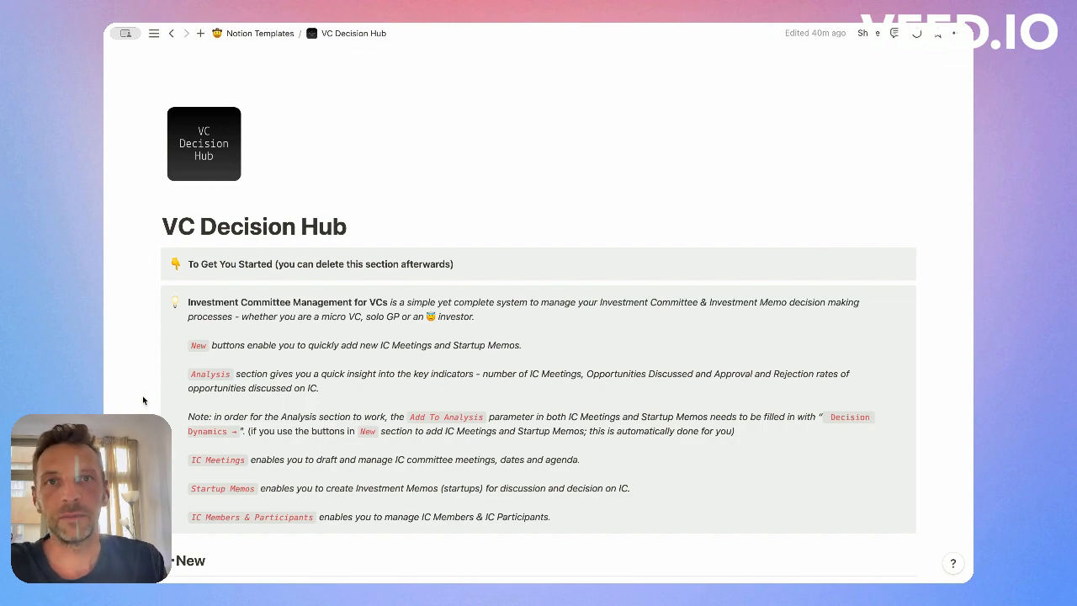
- Examine how the IC Meetings list and the Startup Memos list relate to each other and to the Analysis section
scroll(143, 402, "down", 5)
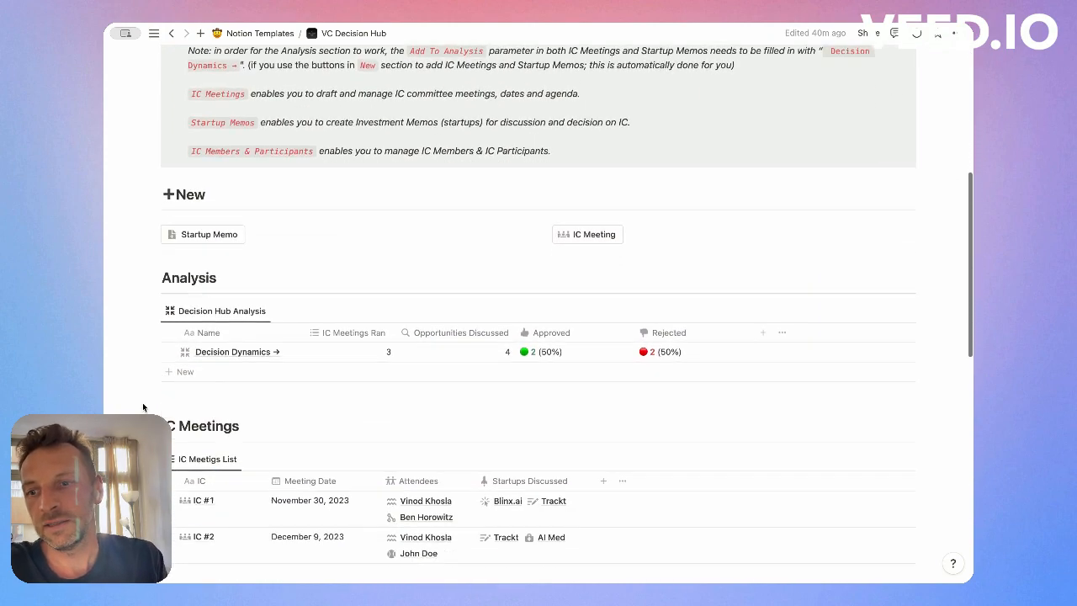
scroll(143, 407, "down", 3)
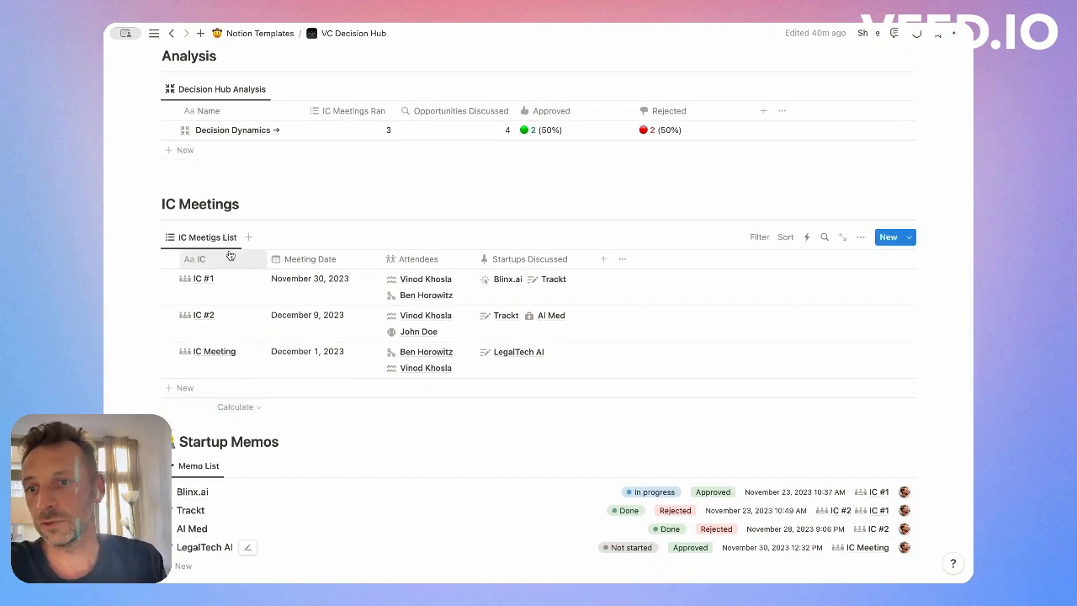
scroll(262, 248, "down", 1)
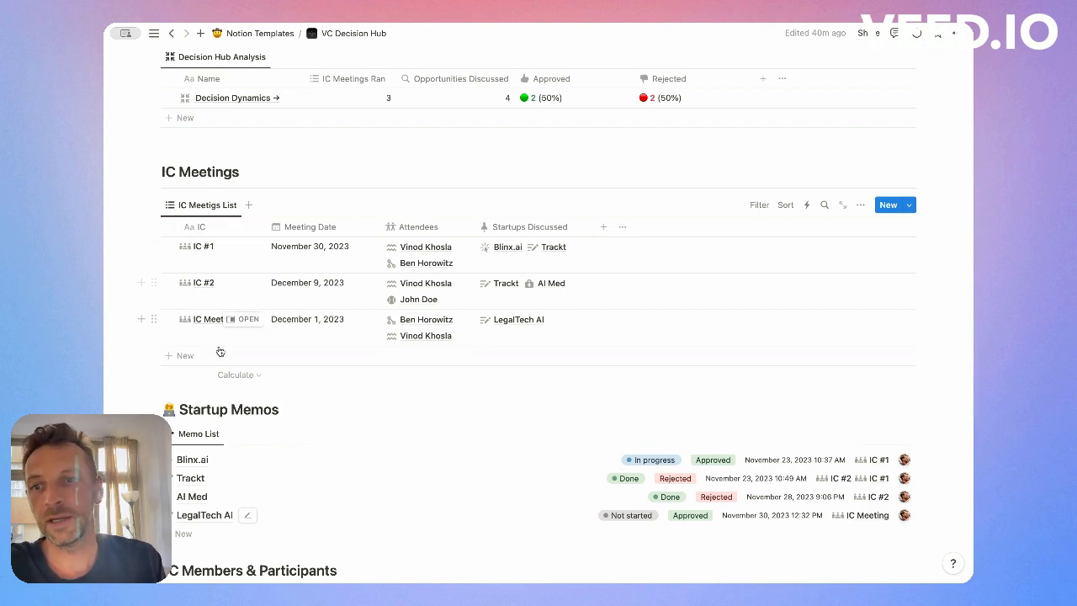
scroll(220, 351, "down", 2)
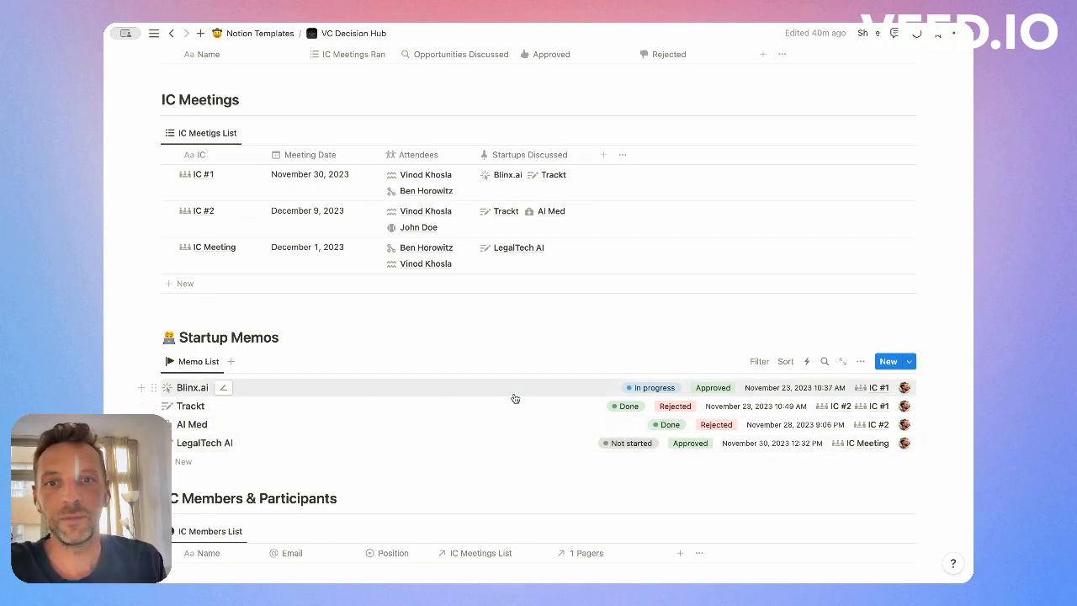
scroll(515, 398, "up", 1)
scroll(511, 336, "down", 2)
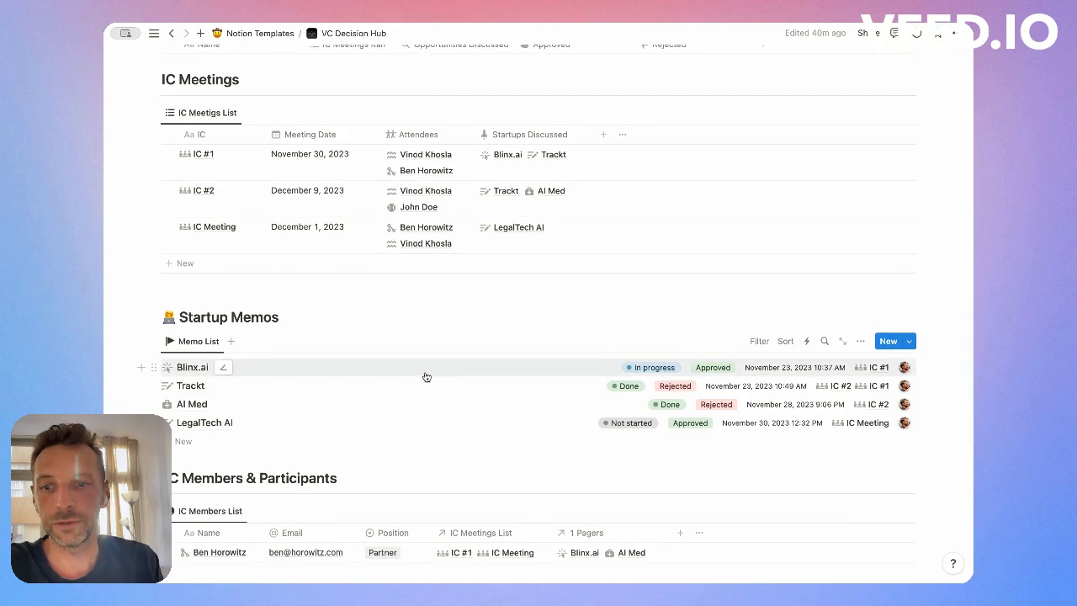
scroll(427, 378, "up", 3)
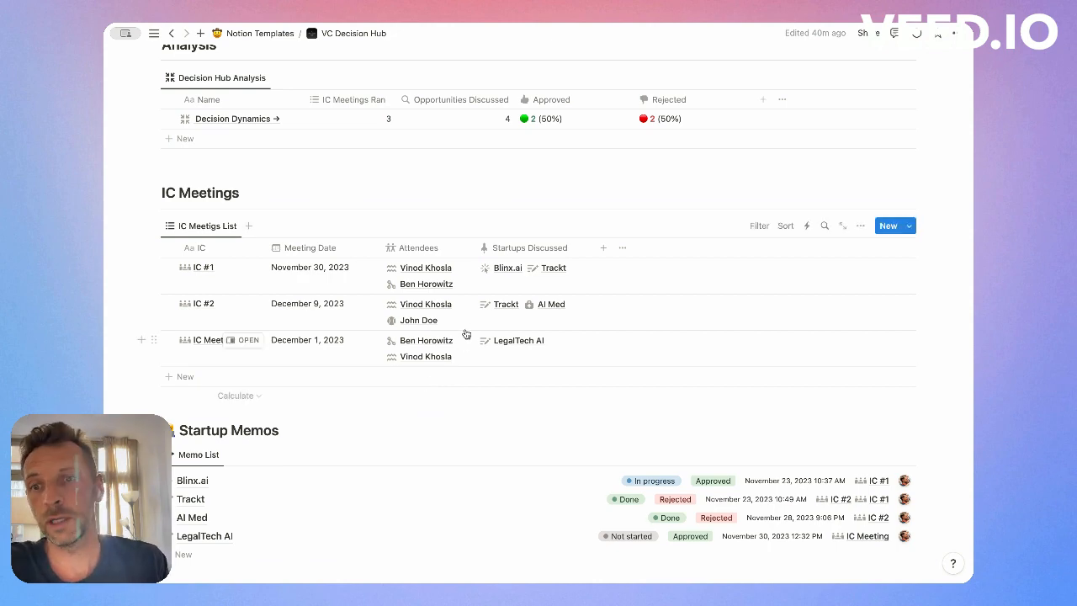
scroll(471, 328, "up", 1)
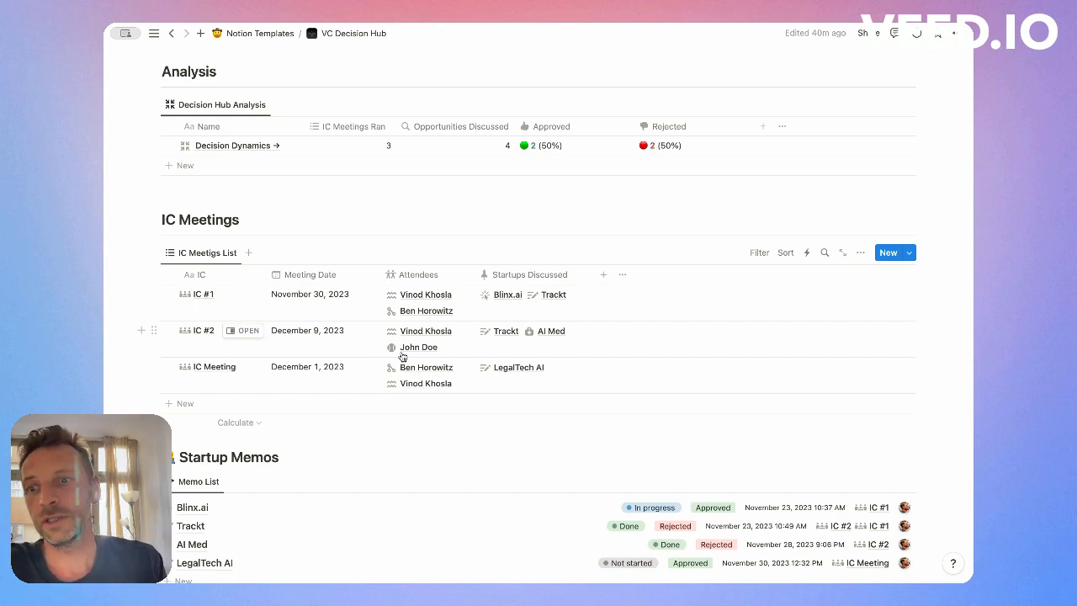
scroll(362, 286, "up", 1)
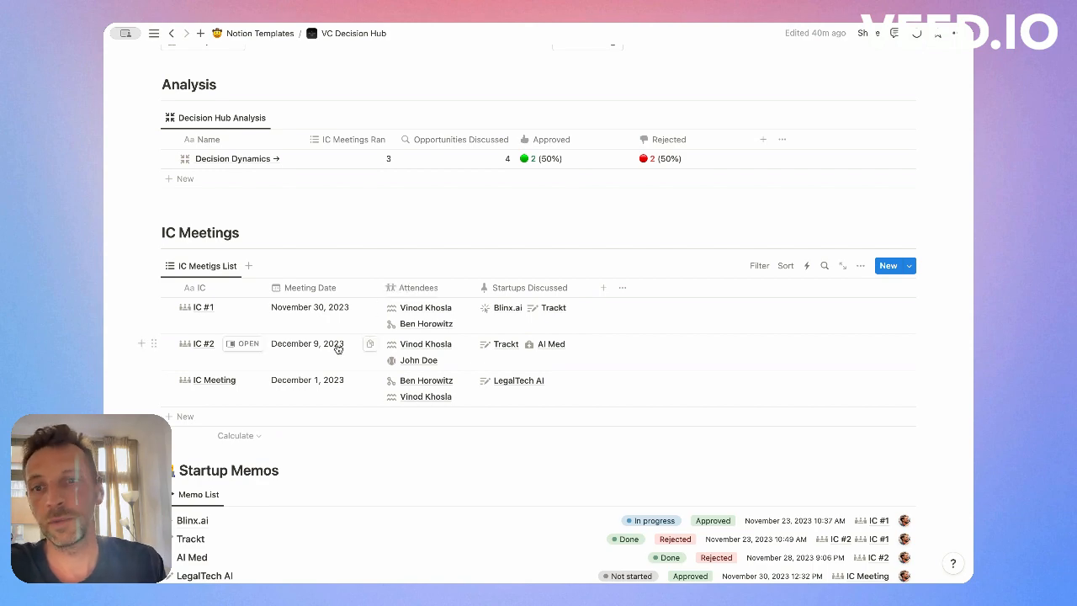
scroll(337, 349, "up", 2)
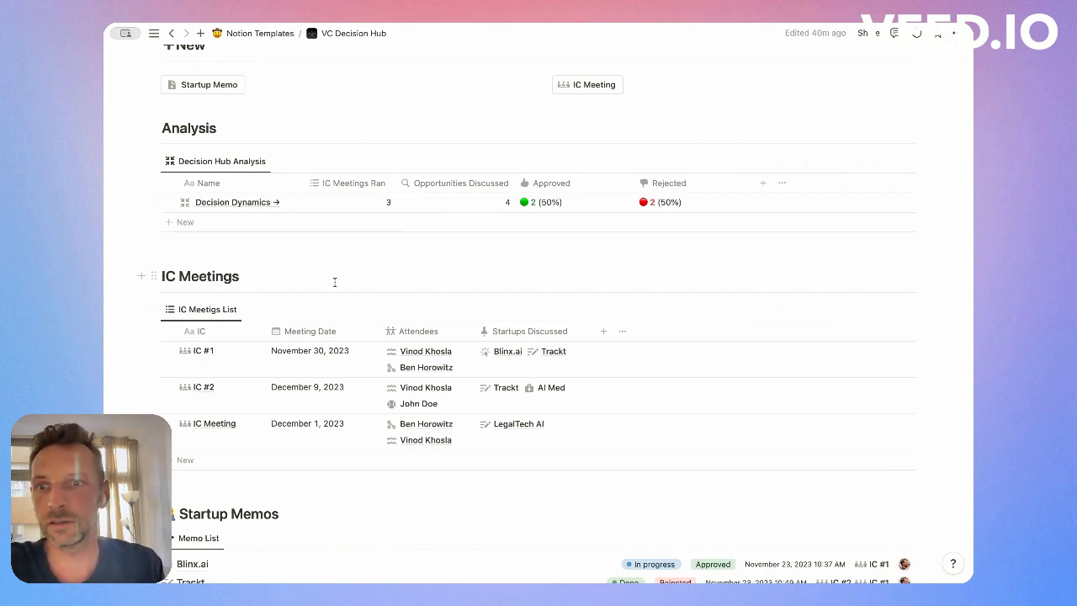
- Look over the Startup Memos and IC Members & Participants sections, and return to the hub's getting-started notes
scroll(334, 281, "down", 3)
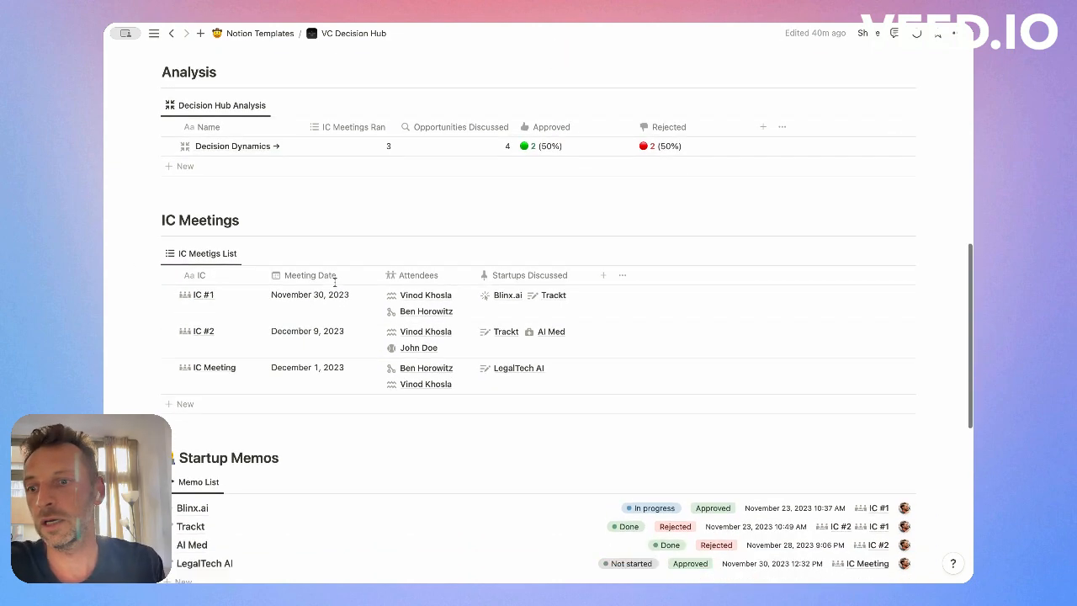
scroll(335, 286, "down", 5)
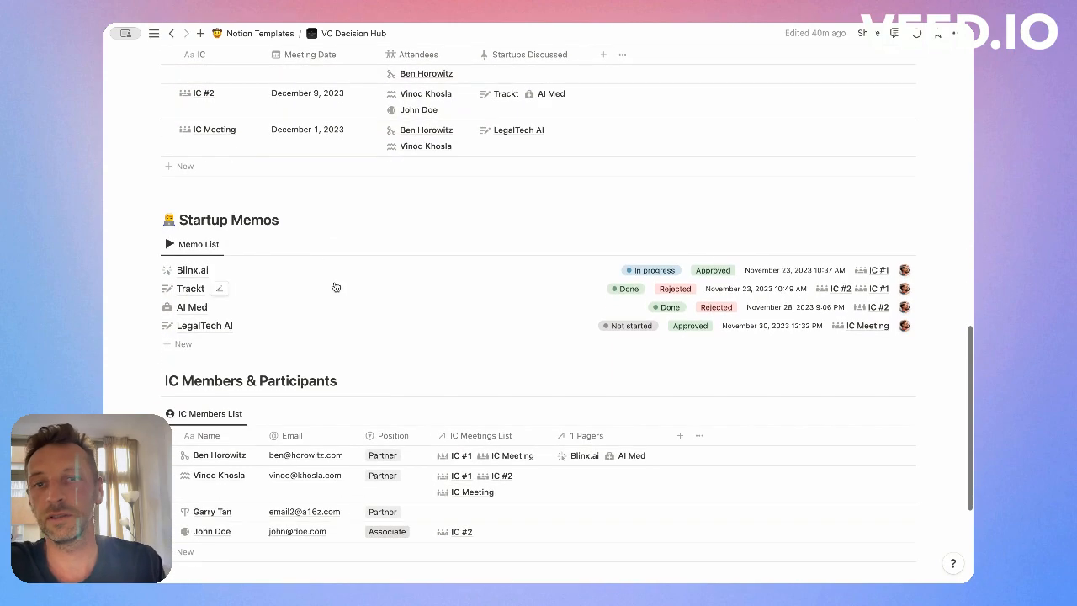
scroll(334, 286, "down", 2)
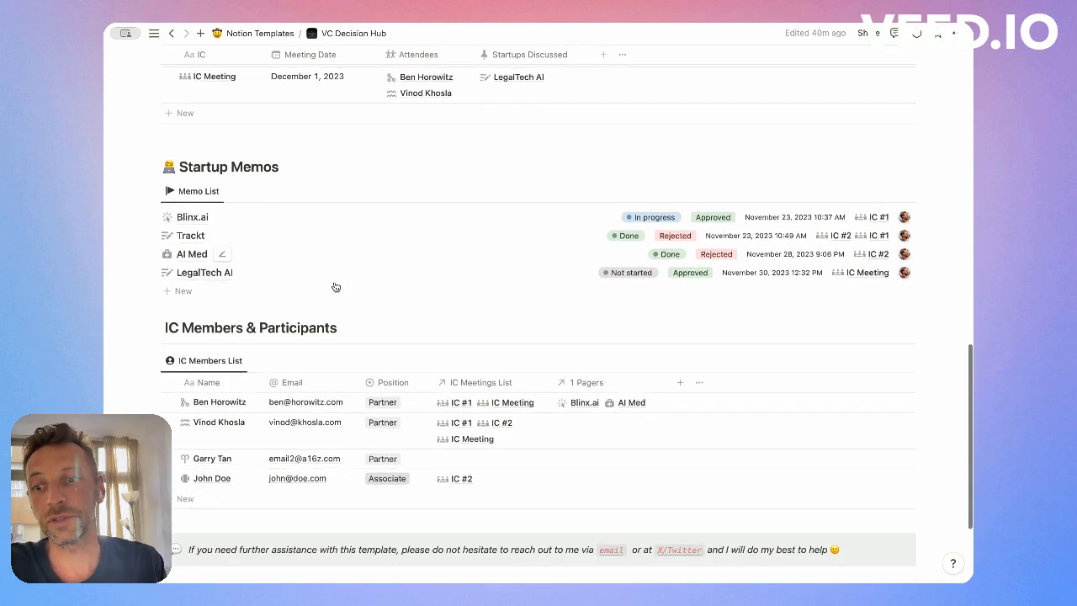
scroll(334, 284, "up", 20)
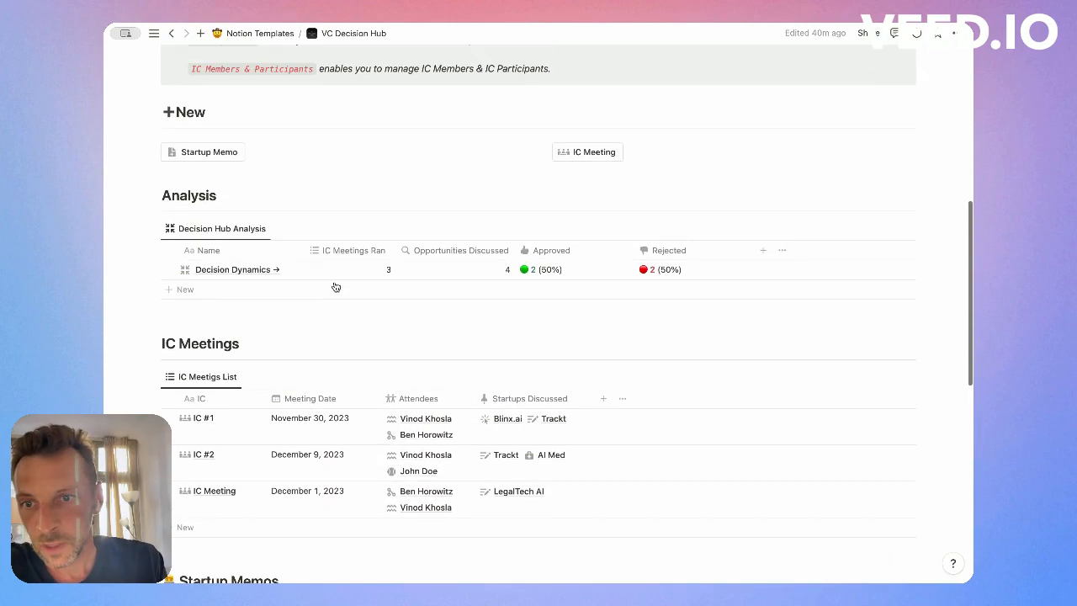
scroll(333, 283, "up", 2)
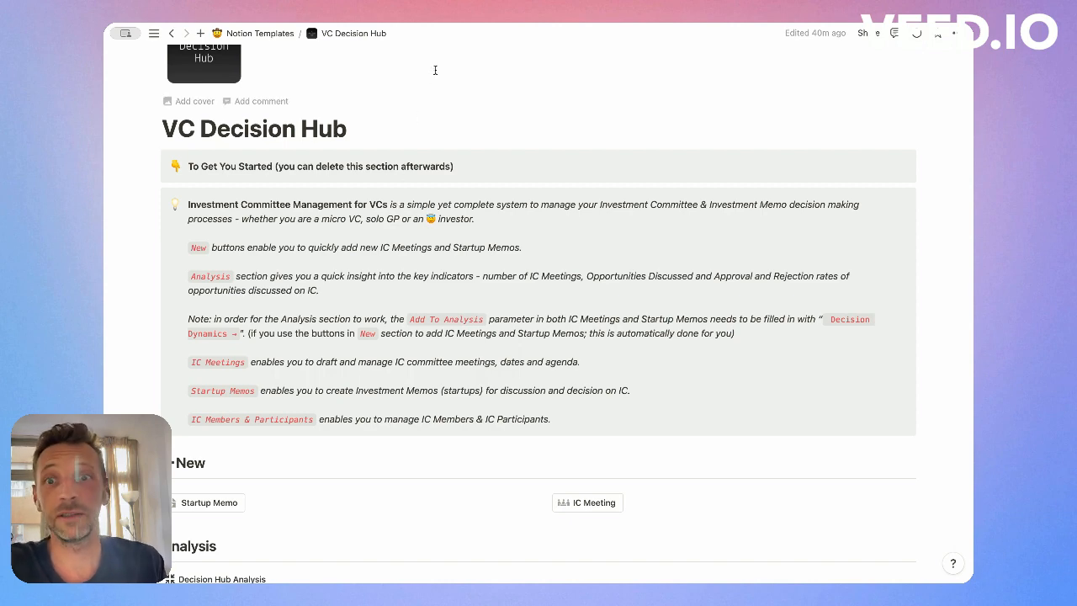
scroll(456, 225, "down", 1)
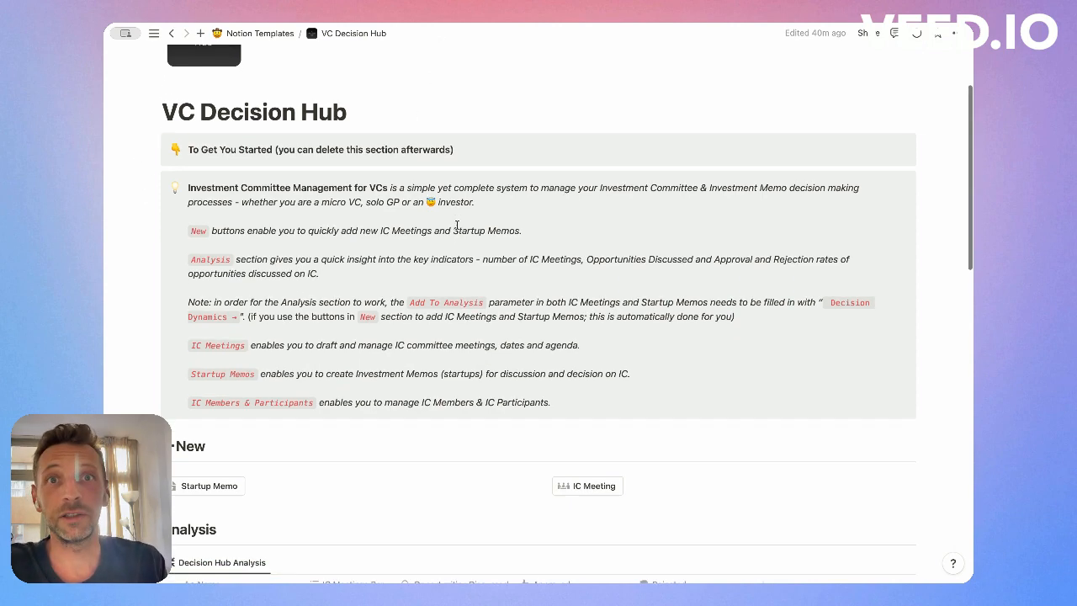
scroll(457, 225, "down", 1)
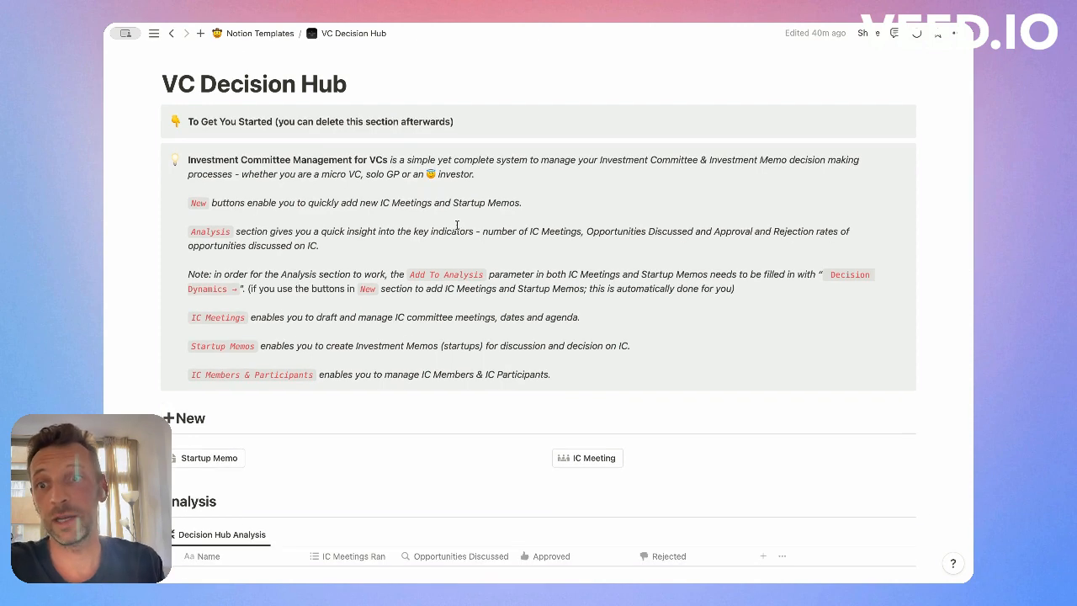